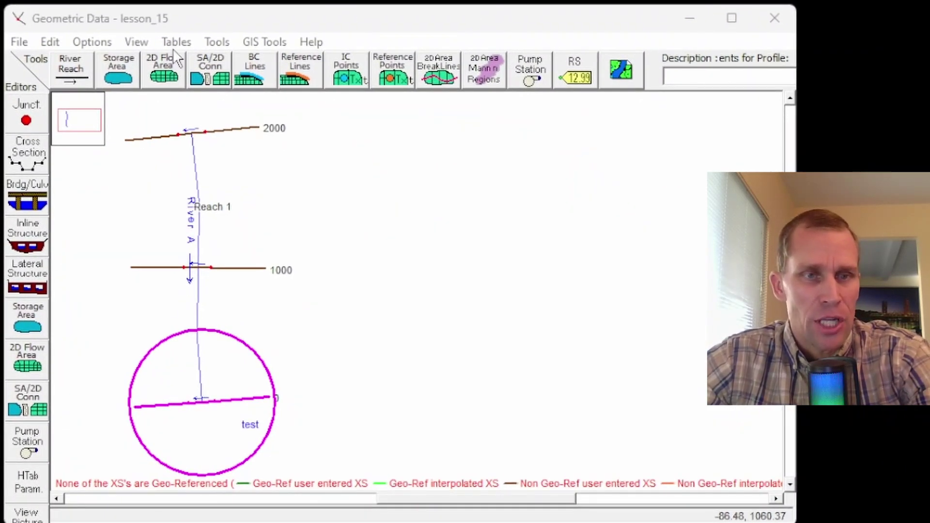
- Bring the lesson_15 Geometric Data window to the front
left_click(82, 19)
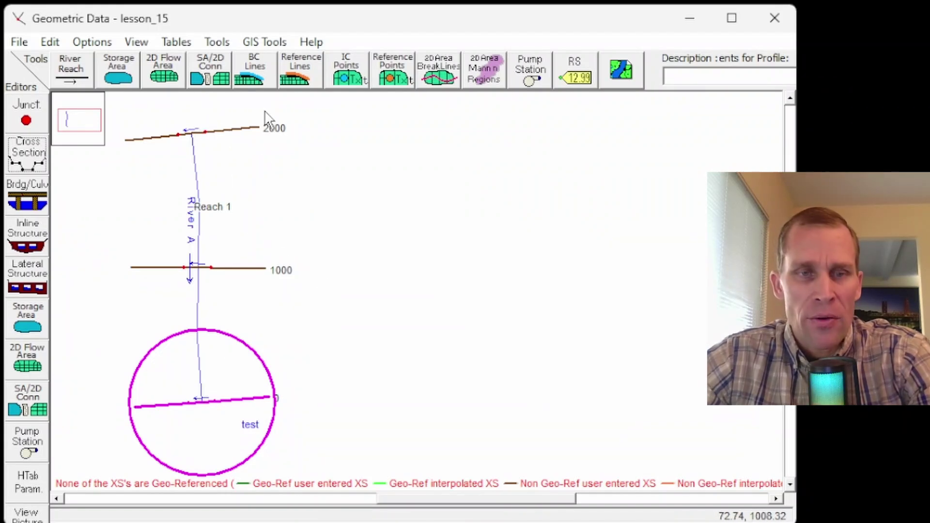
- Cycle the Cross Section Data editor through stations 0, 1000 and 2000, check an elevation, then exit
left_click(38, 167)
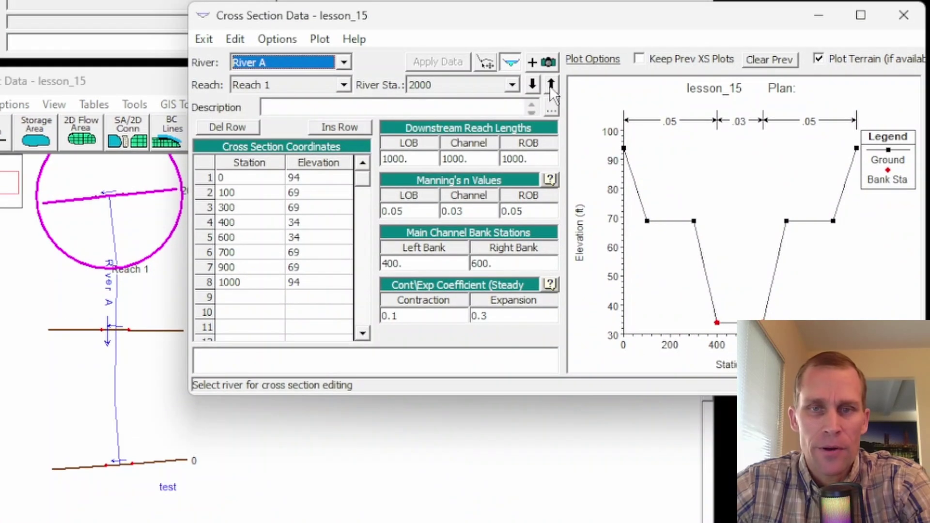
left_click(550, 86)
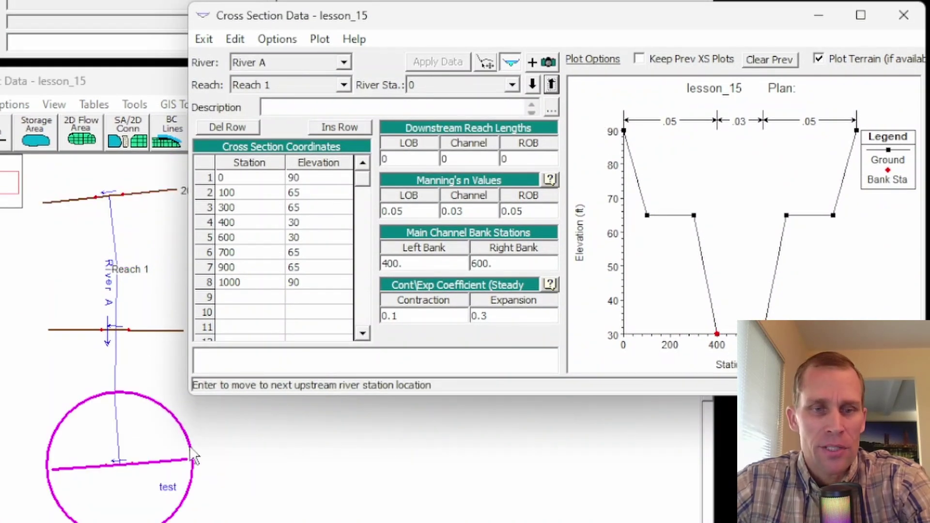
left_click(551, 85)
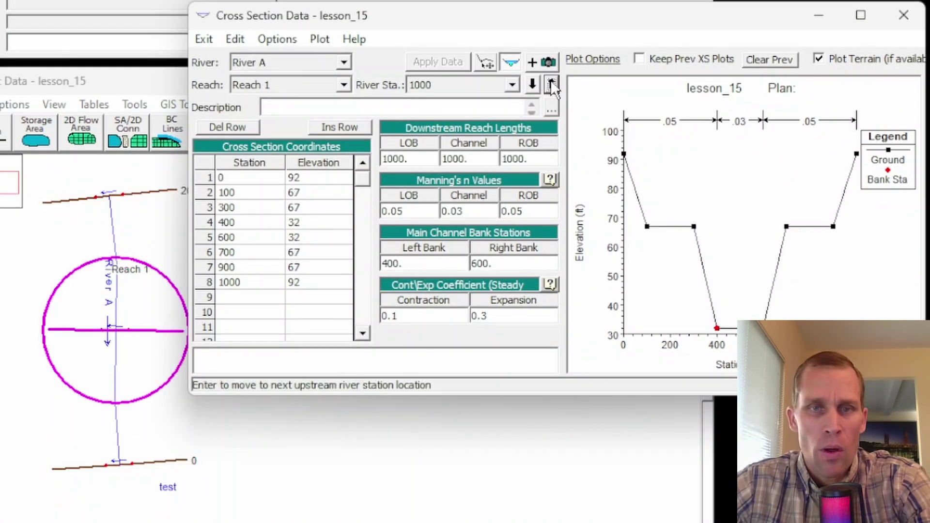
left_click(551, 84)
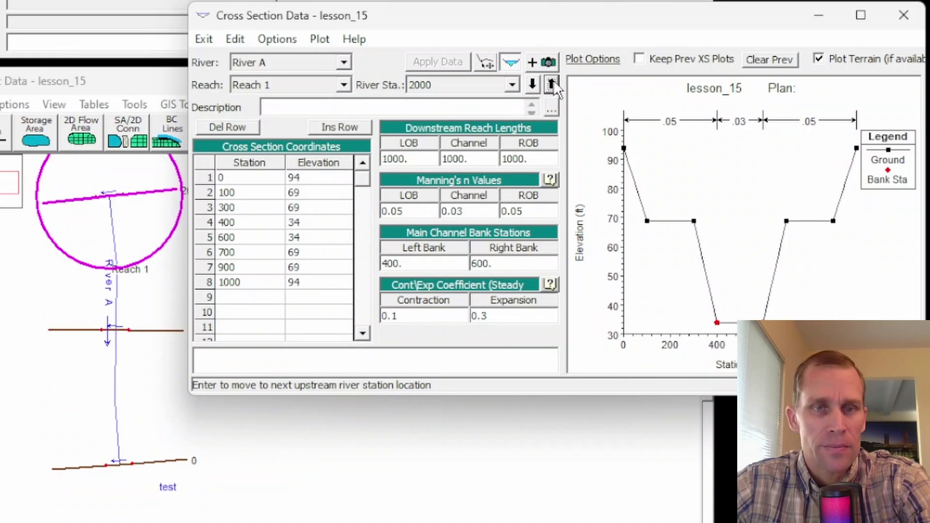
left_click(552, 85)
left_click(304, 238)
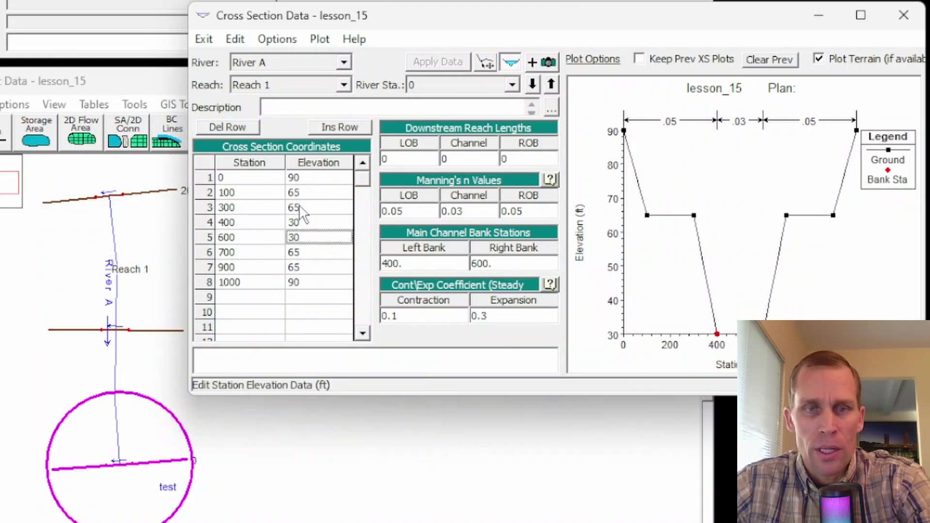
left_click(904, 18)
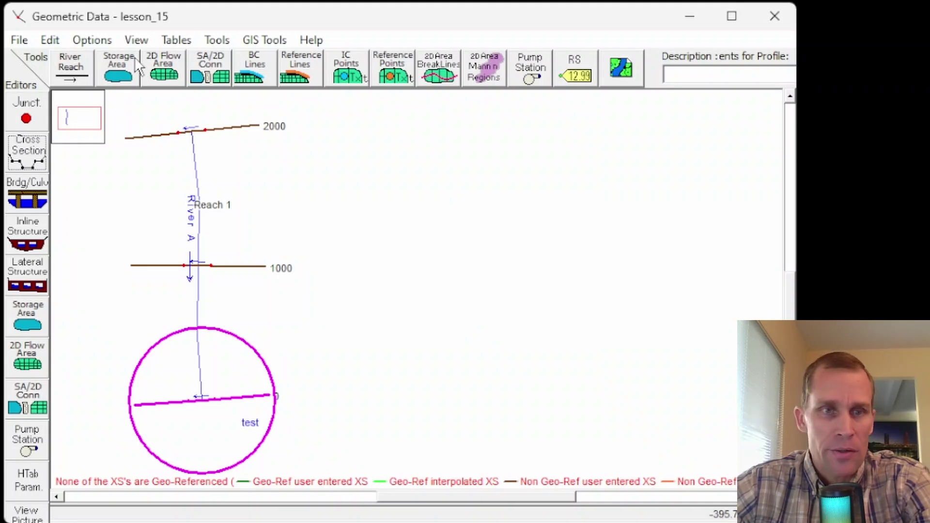
- Show the Geometric Data Tools menu listing Channel Modification (original)
left_click(221, 41)
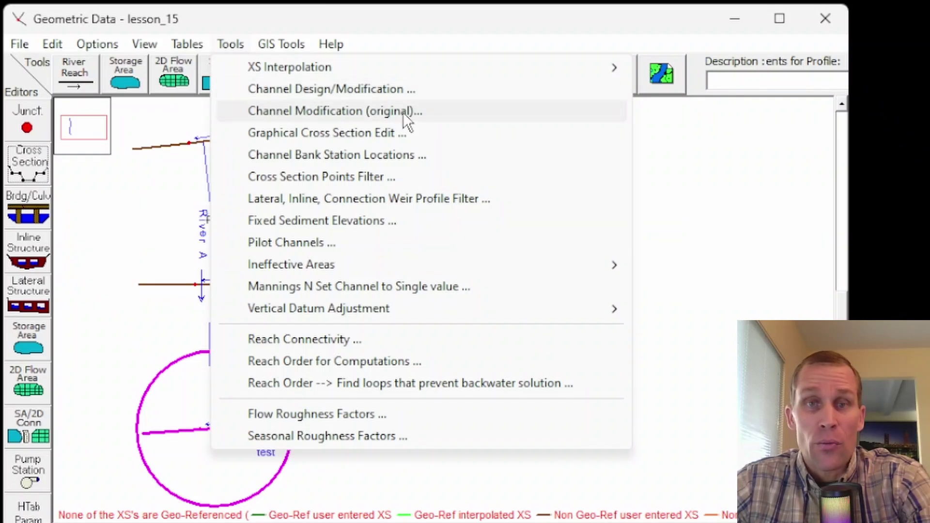
- Open Channel Modification (original) and select River A, Reach 1
left_click(320, 111)
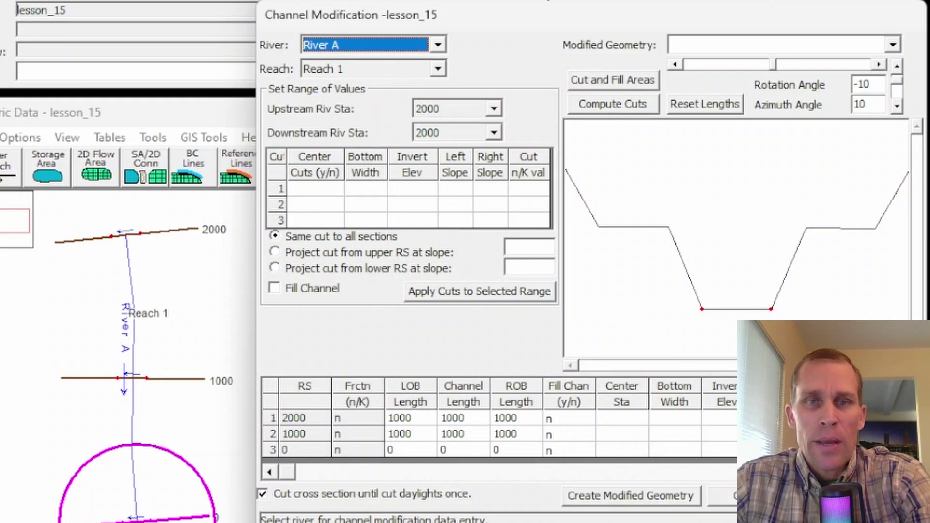
left_click_drag(533, 18, 513, 19)
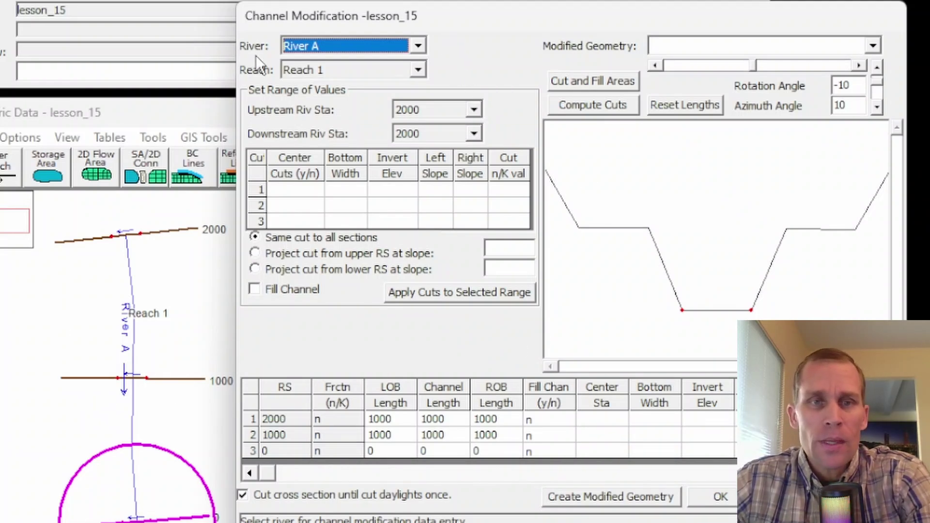
left_click(290, 46)
left_click(330, 63)
left_click(331, 71)
left_click(333, 77)
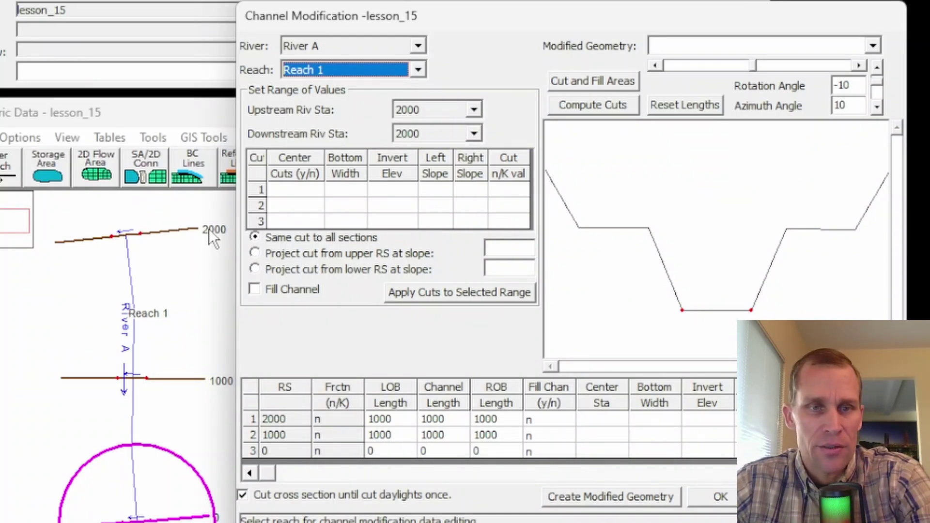
- Set the modification range from upstream station 2000 to downstream station 0
left_click(474, 110)
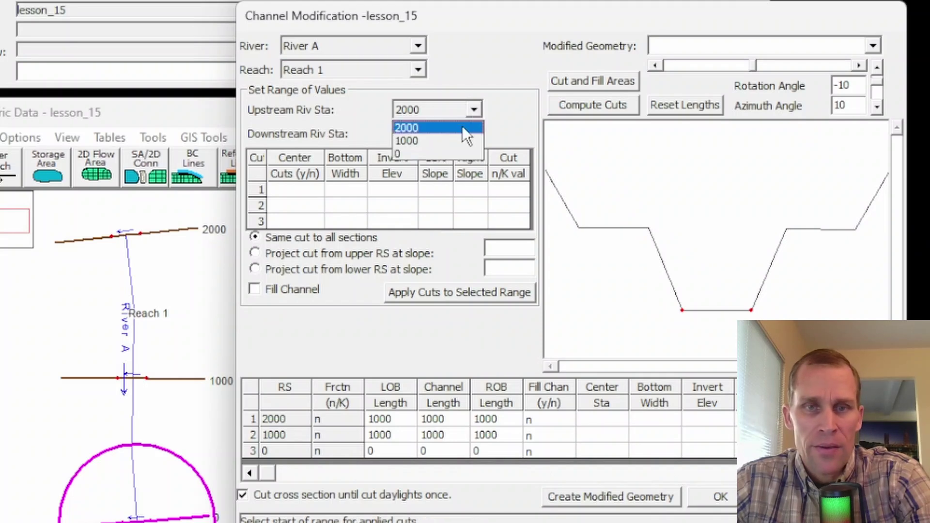
left_click(462, 127)
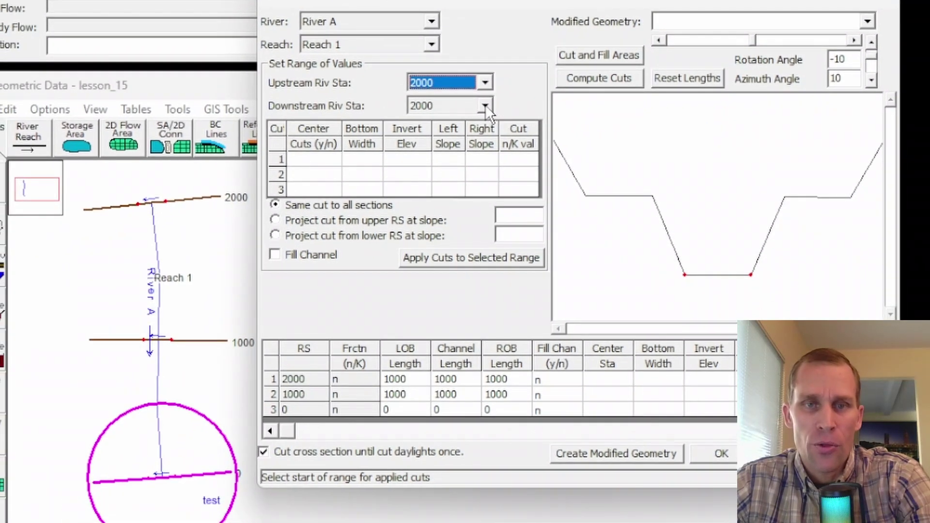
left_click(477, 125)
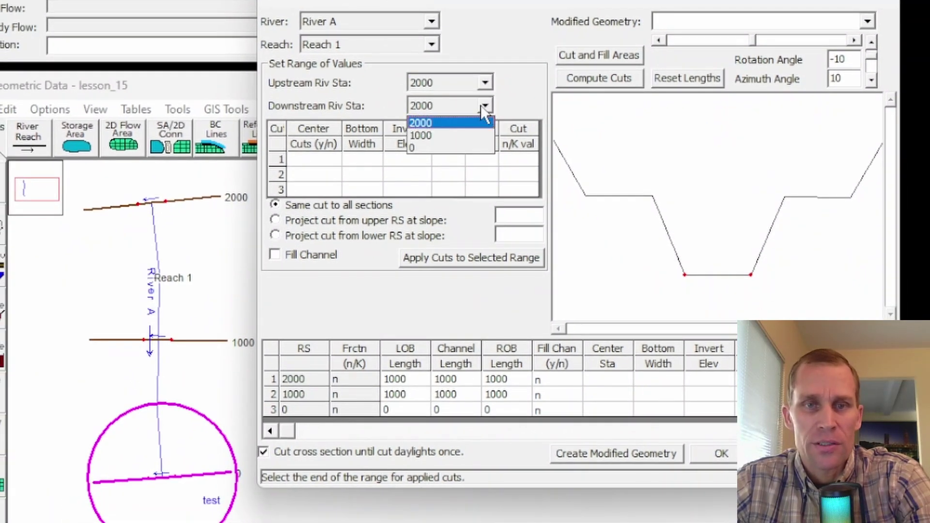
left_click(415, 148)
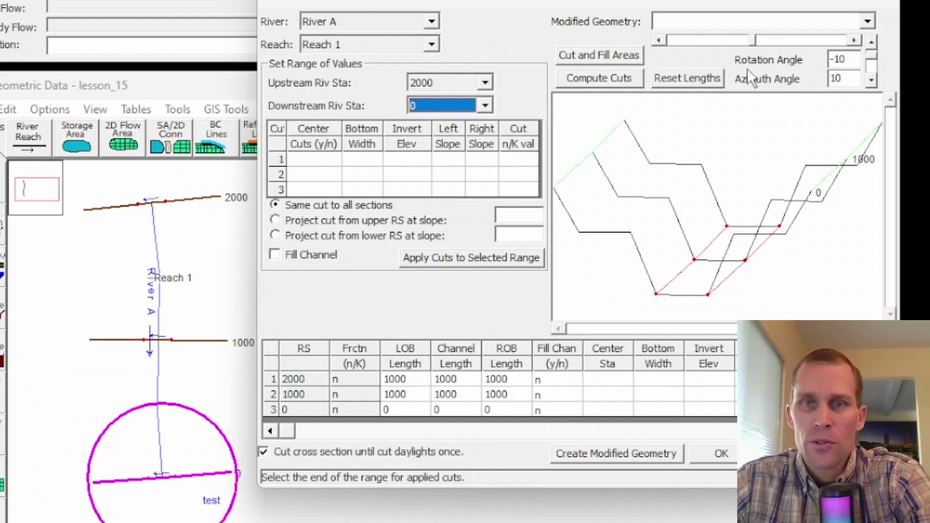
- Set the 3-D cross-section plot rotation angle to 5
left_click(854, 42)
left_click(853, 42)
left_click(853, 41)
left_click(854, 41)
left_click(854, 42)
double_click(845, 59)
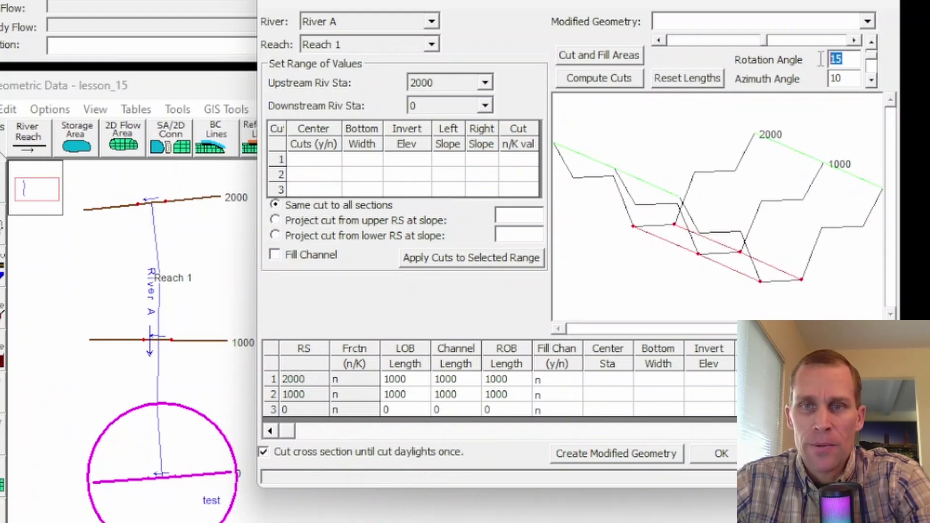
left_click(854, 41)
left_click(854, 41)
left_click(659, 40)
left_click(659, 41)
left_click(659, 41)
left_click(659, 41)
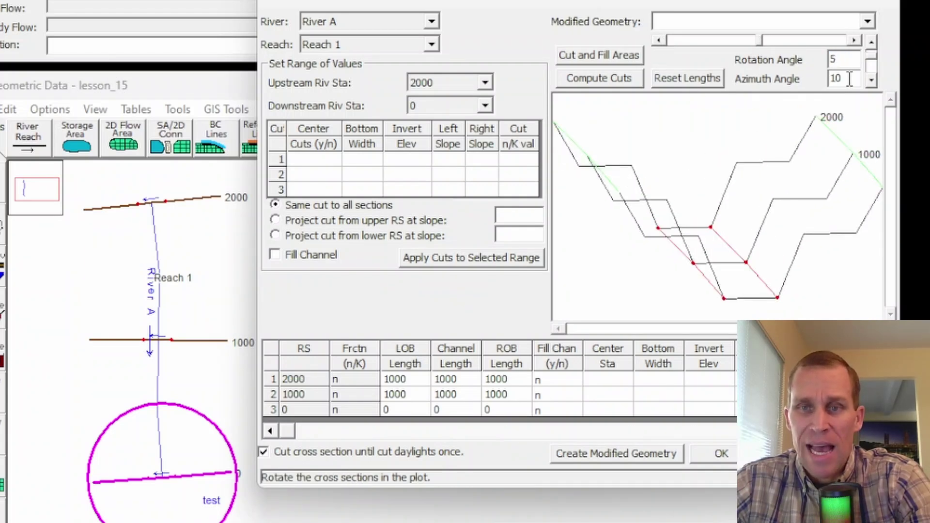
- Set the 3-D cross-section plot azimuth angle to 3
left_click(871, 79)
left_click(871, 79)
left_click(870, 79)
left_click(870, 80)
left_click(871, 80)
left_click(871, 80)
left_click(870, 80)
left_click(871, 80)
left_click(870, 80)
left_click(871, 80)
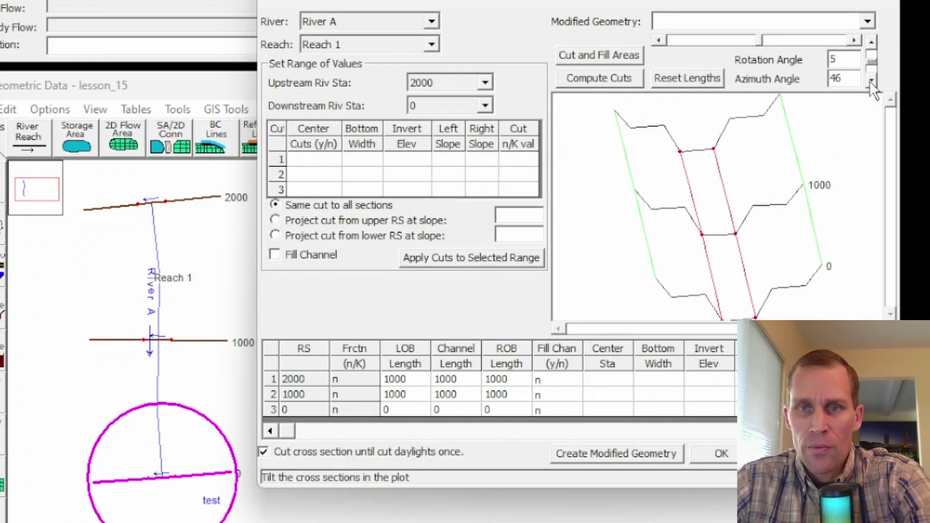
left_click(871, 80)
left_click(870, 80)
left_click(871, 80)
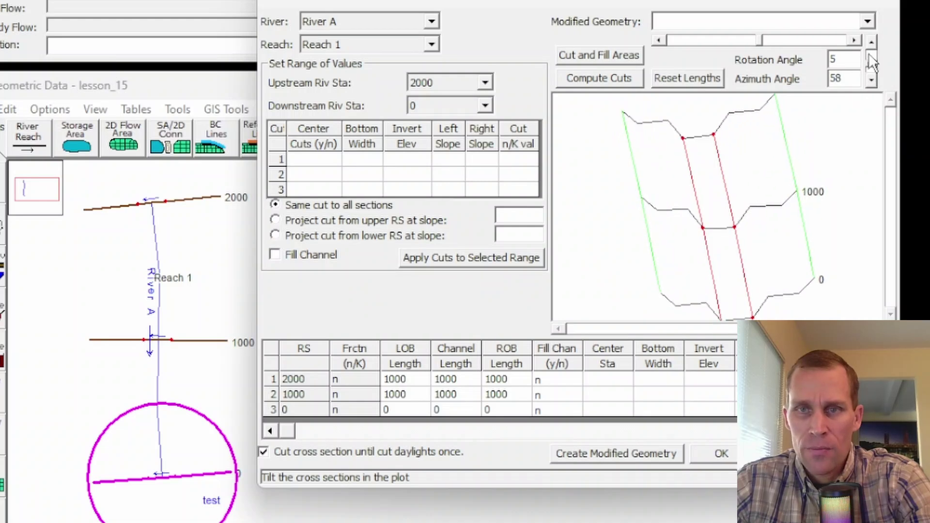
left_click_drag(873, 43, 871, 42)
left_click(872, 80)
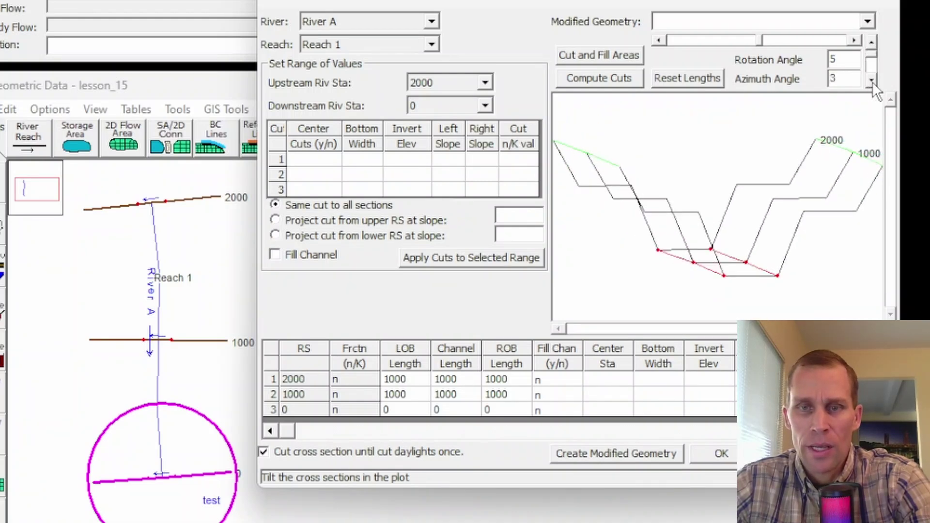
left_click(844, 59)
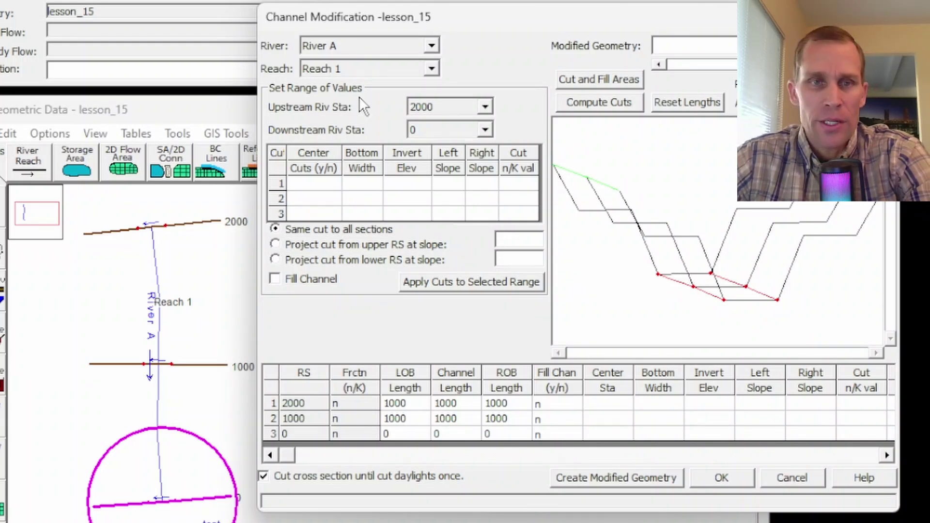
left_click(337, 45)
left_click(356, 65)
left_click(355, 71)
left_click(359, 67)
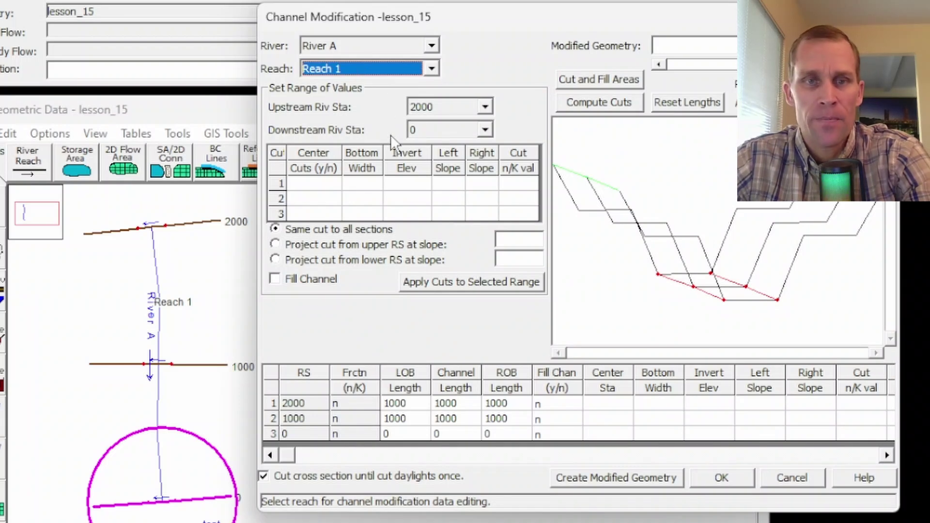
left_click(444, 106)
left_click(436, 119)
left_click(443, 131)
left_click(443, 136)
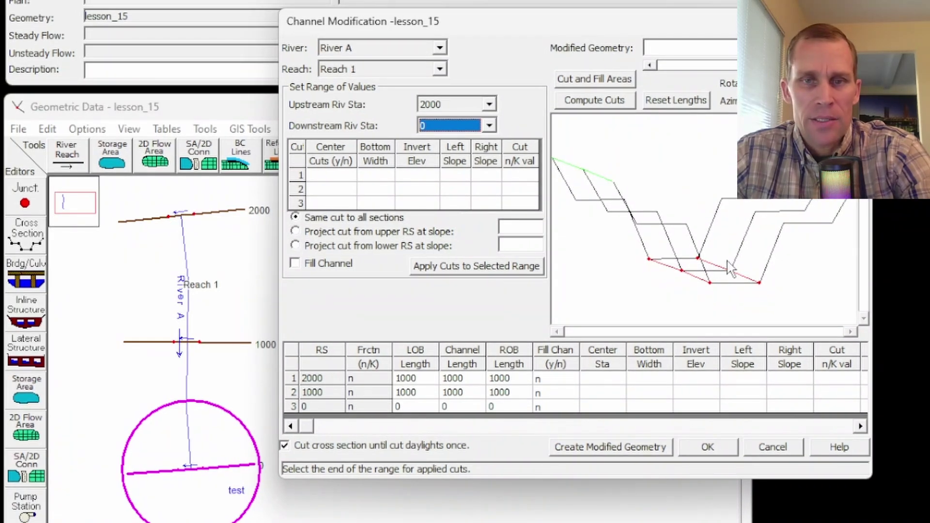
- Open Cross Section Data at station 0 and check channel elevations at stations 400 and 600
left_click(25, 232)
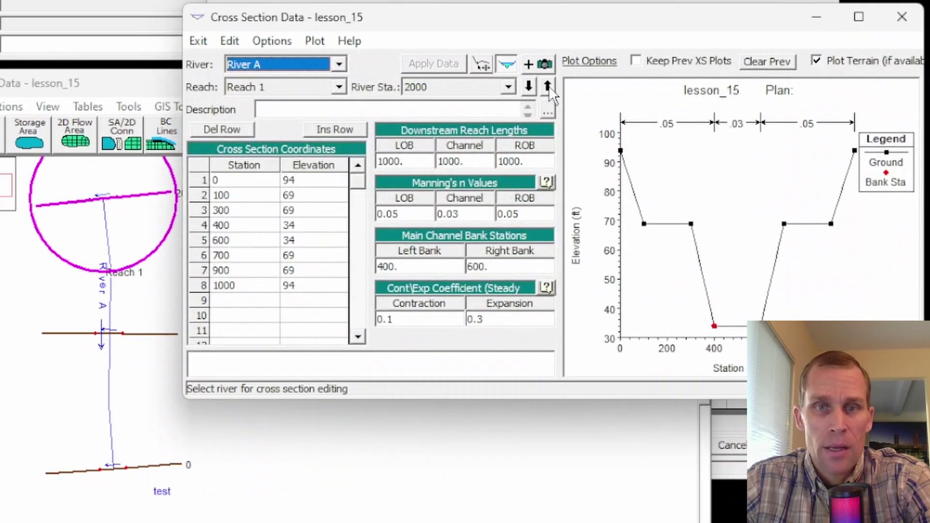
left_click(543, 94)
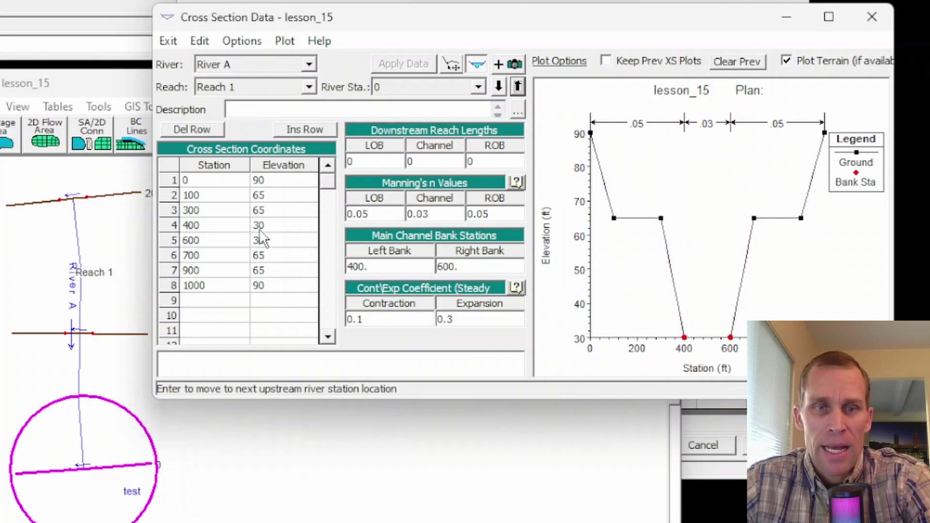
left_click(271, 226)
left_click(277, 238)
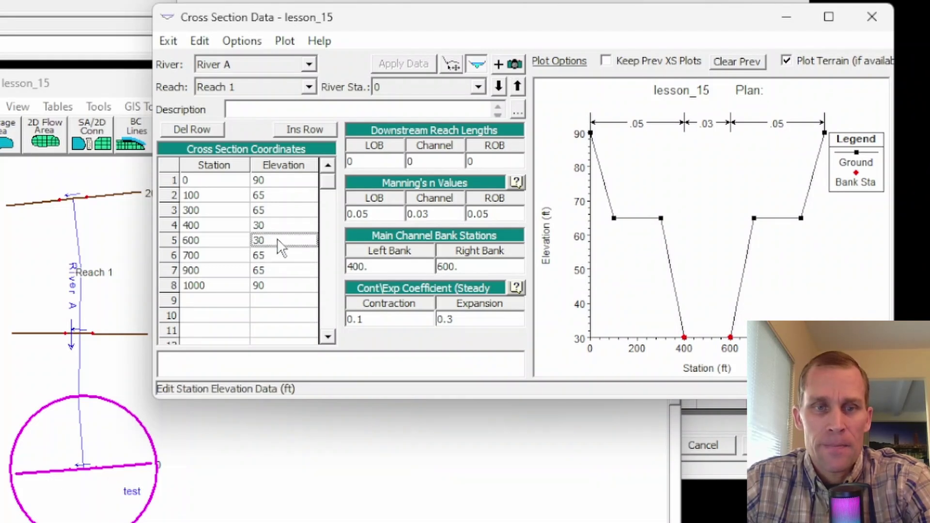
- Step through stations 1000 and 2000, noting the invert of 34, then return to station 0
left_click(518, 86)
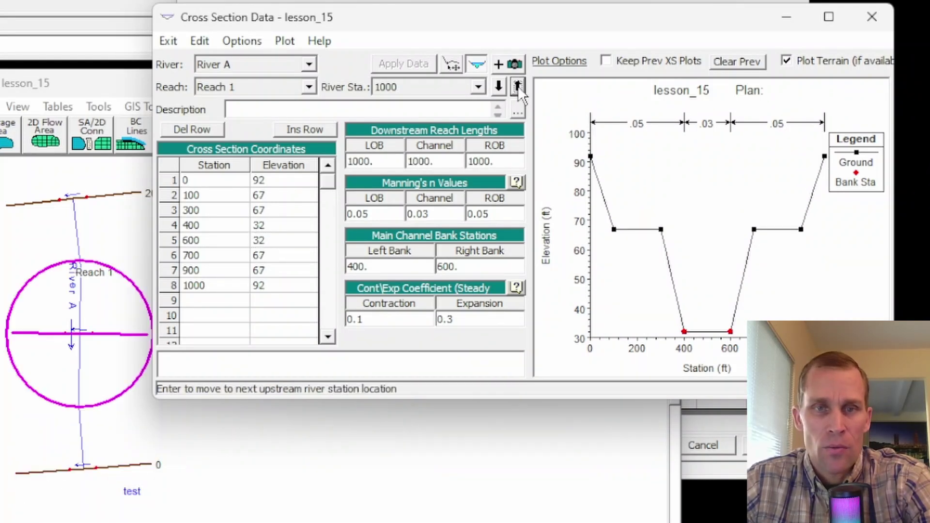
left_click(274, 243)
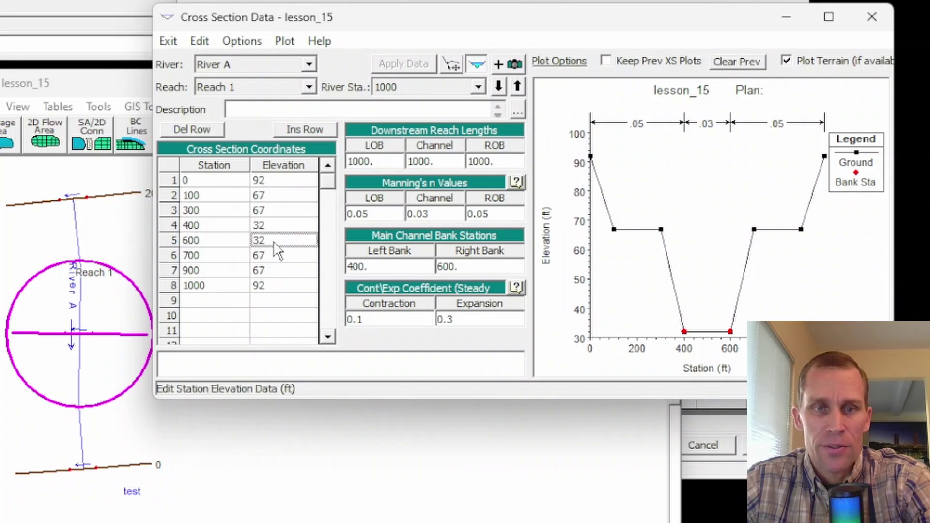
left_click(519, 87)
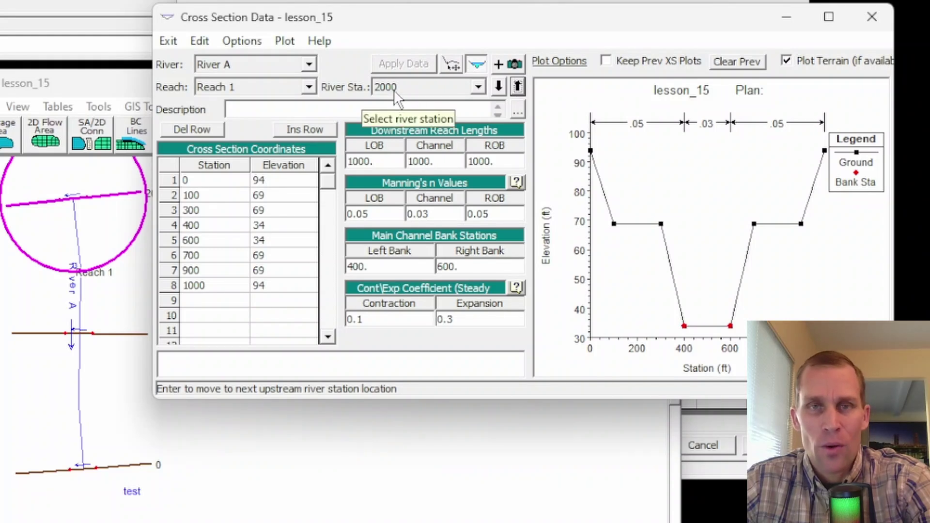
left_click(277, 239)
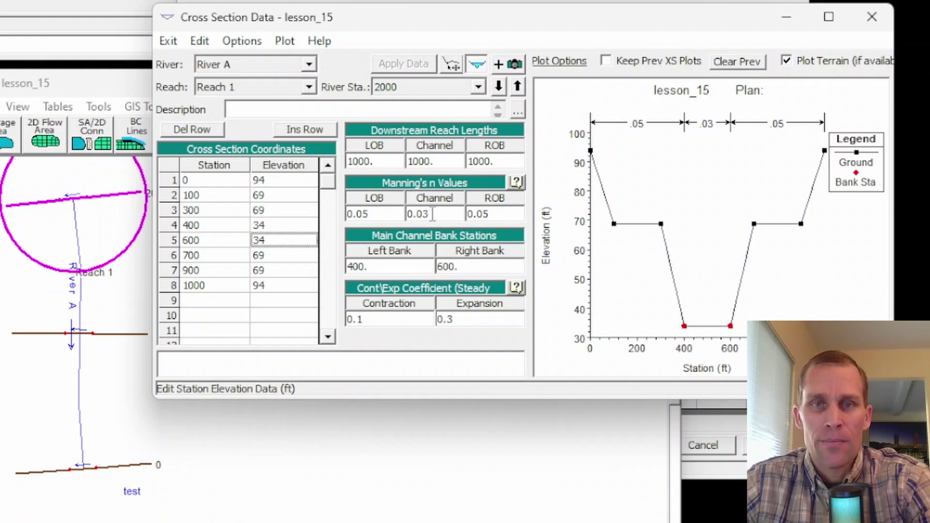
left_click(517, 86)
left_click(518, 86)
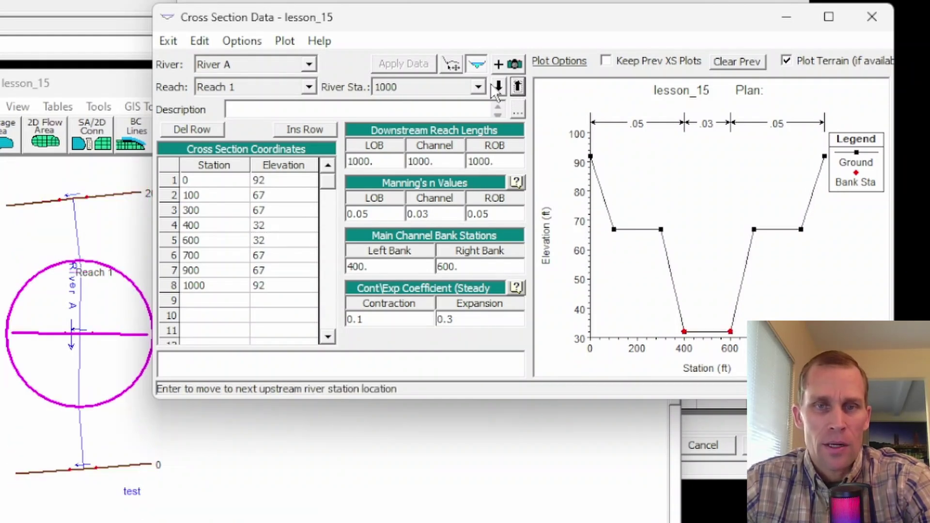
left_click(498, 86)
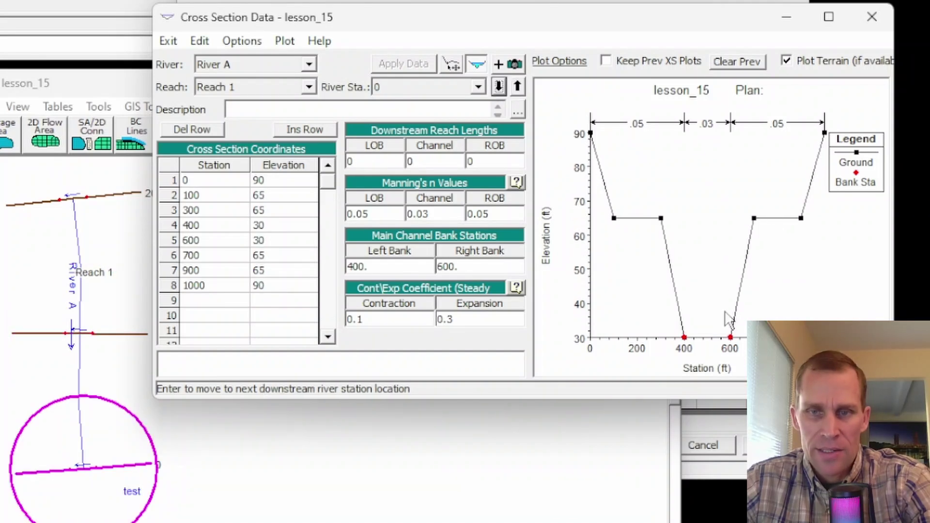
left_click(265, 253)
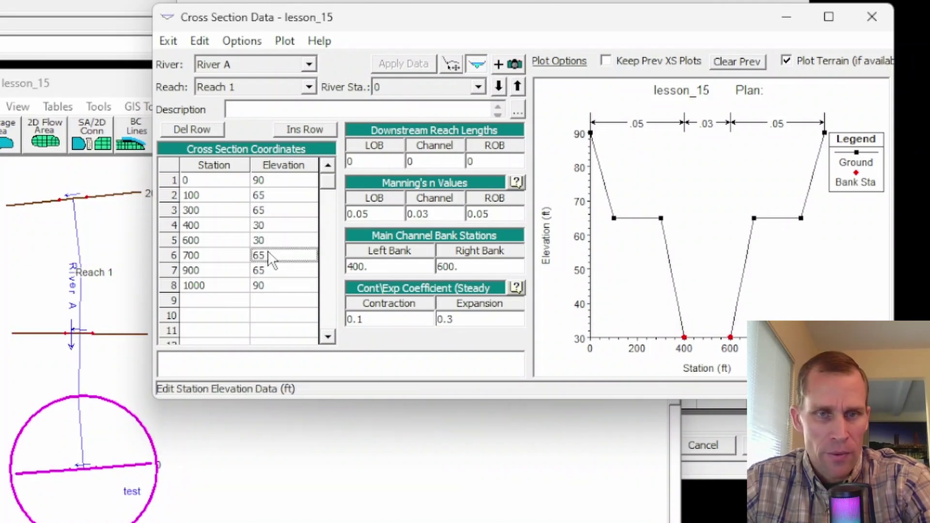
left_click(210, 257)
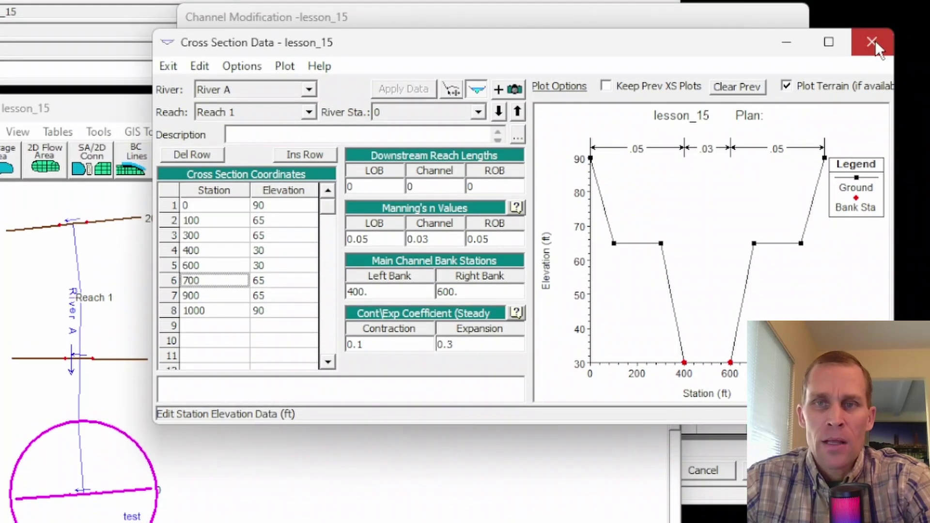
- Close the cross-section editor and mark the first channel cut as centred with 'y'
left_click(872, 17)
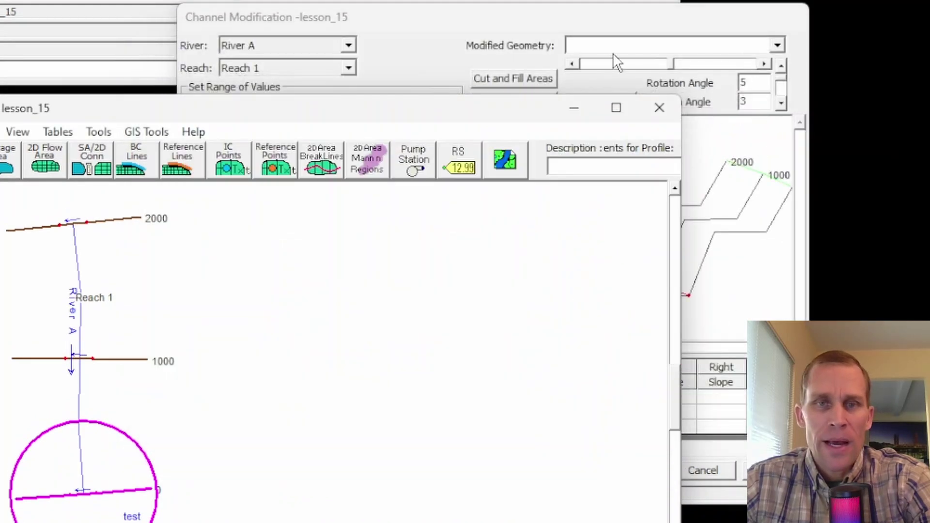
left_click(408, 21)
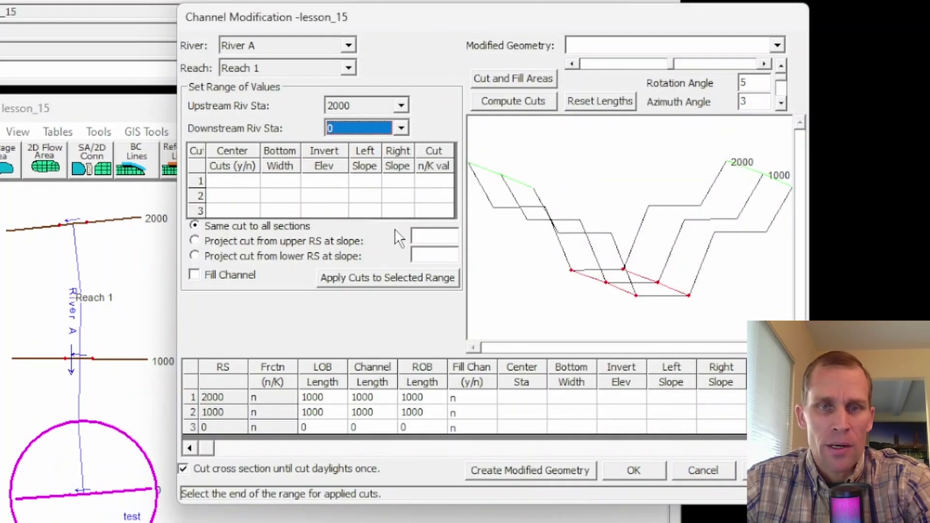
left_click(255, 180)
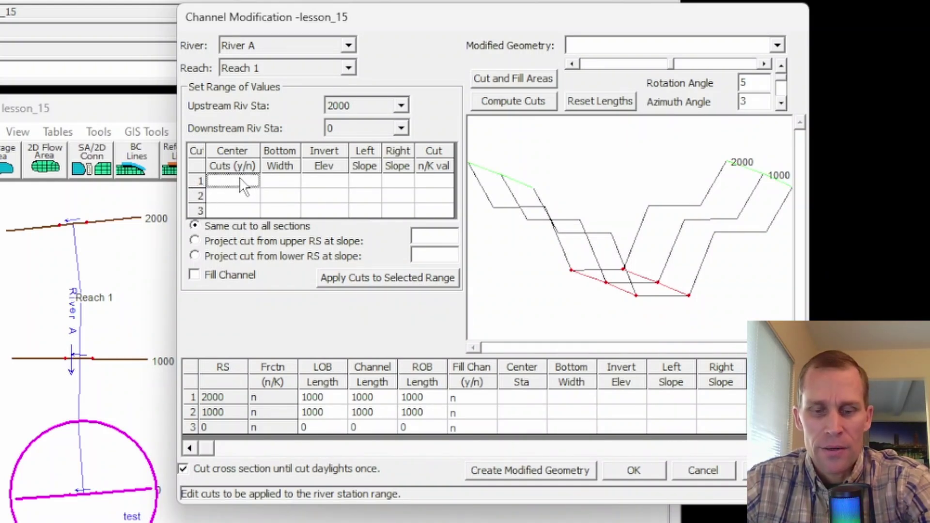
type("y")
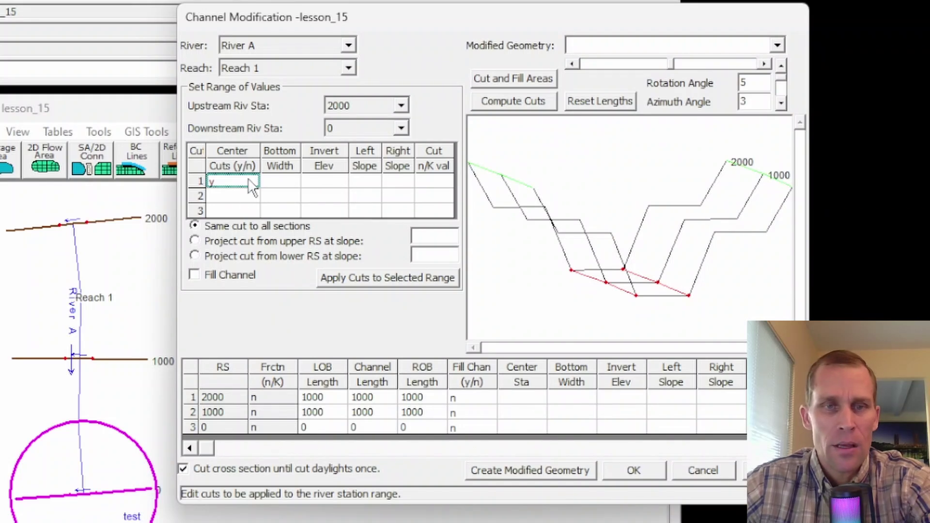
left_click(281, 182)
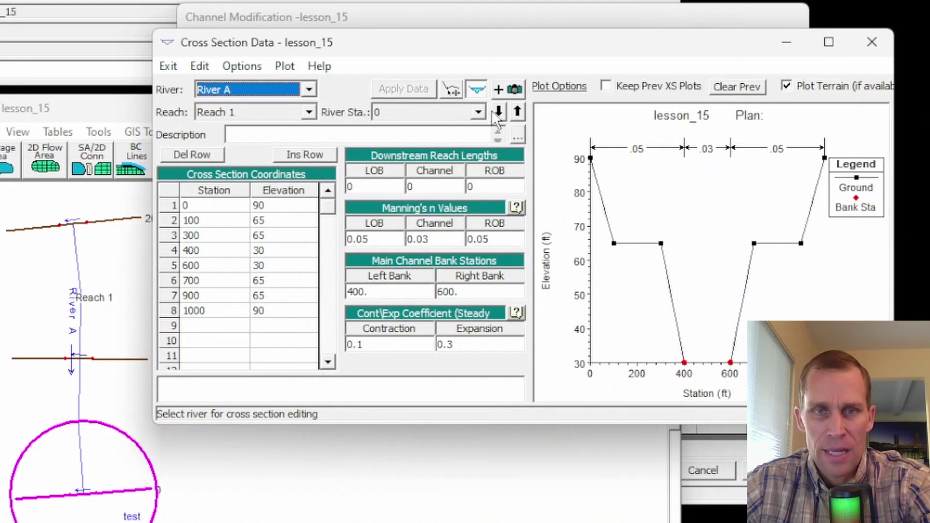
- View the cross sections at stations 1000 and 2000, then close Cross Section Data
left_click(518, 111)
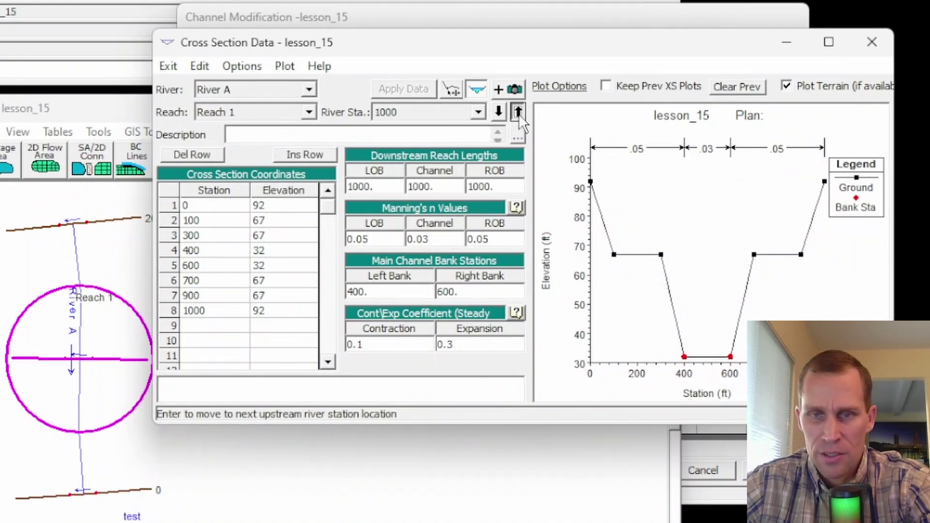
left_click(518, 113)
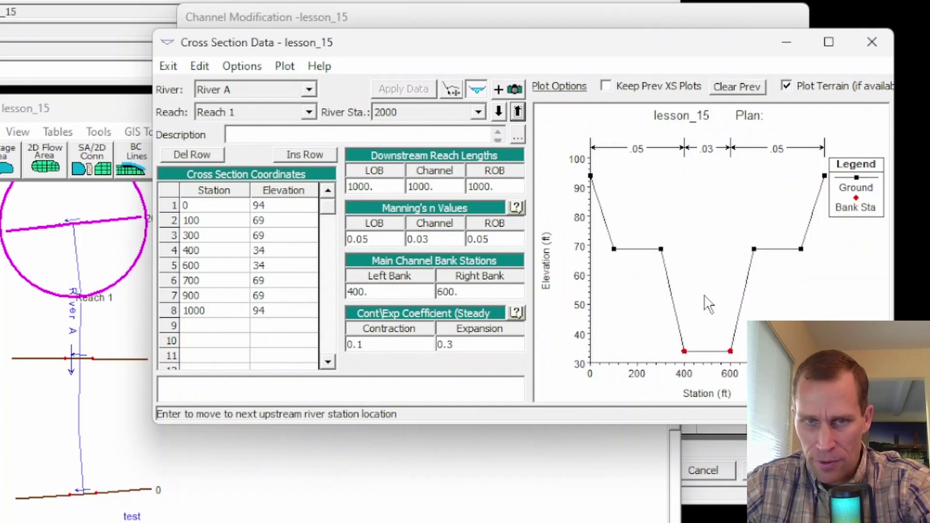
left_click(872, 42)
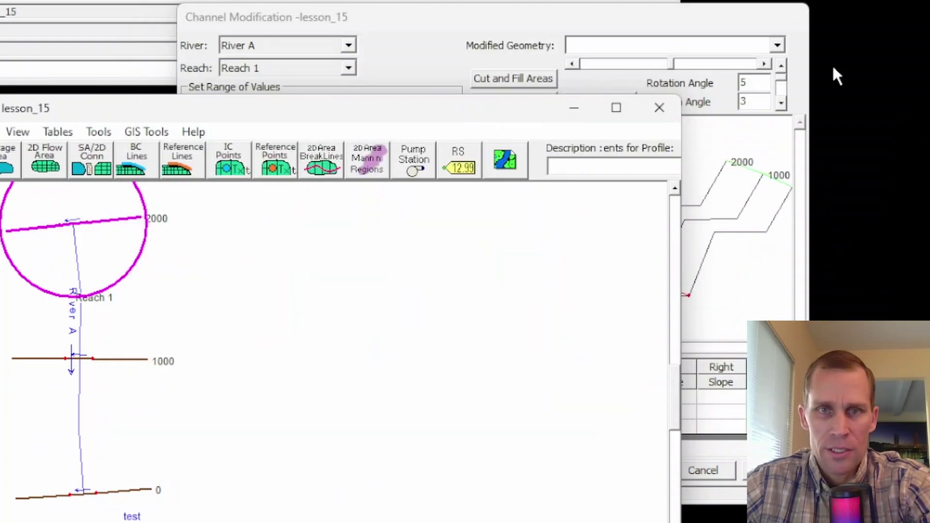
left_click(479, 19)
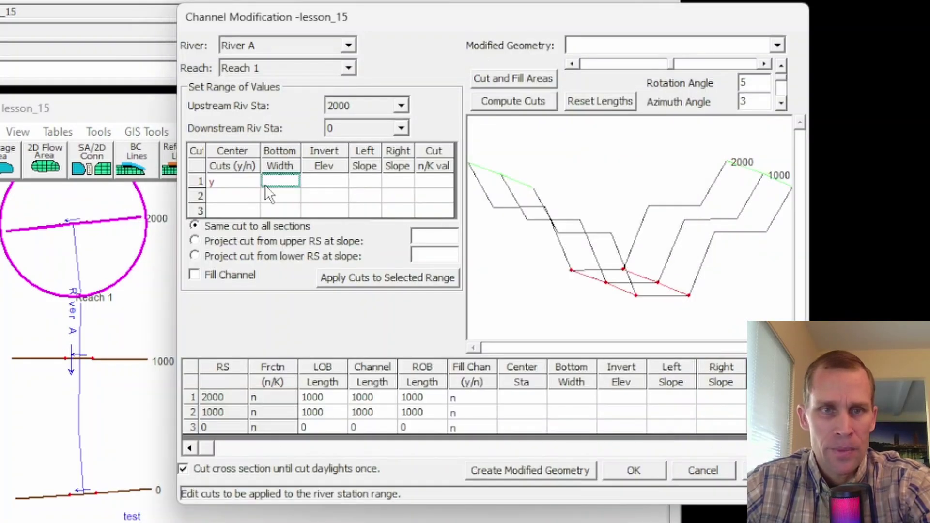
- Enter bottom width 200, invert elevation 30, and left and right side slopes of 4
type("200")
left_click(324, 182)
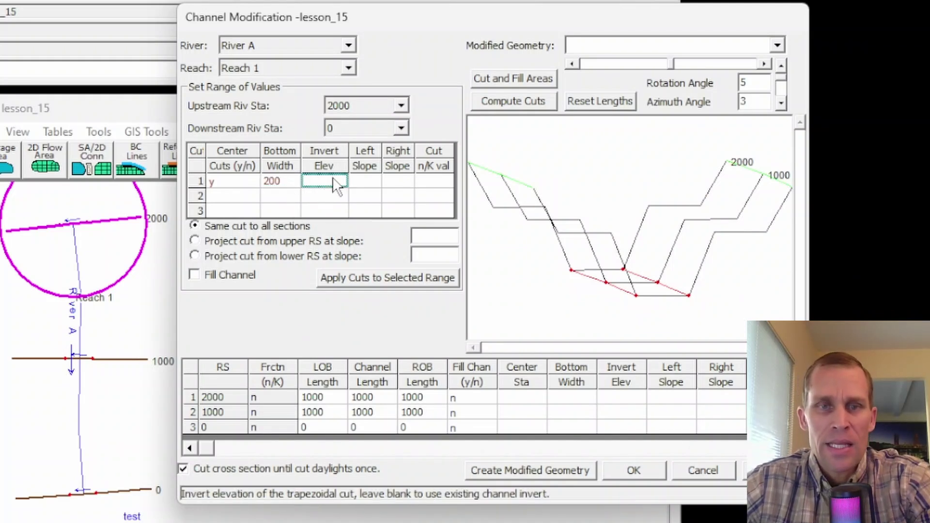
type("30")
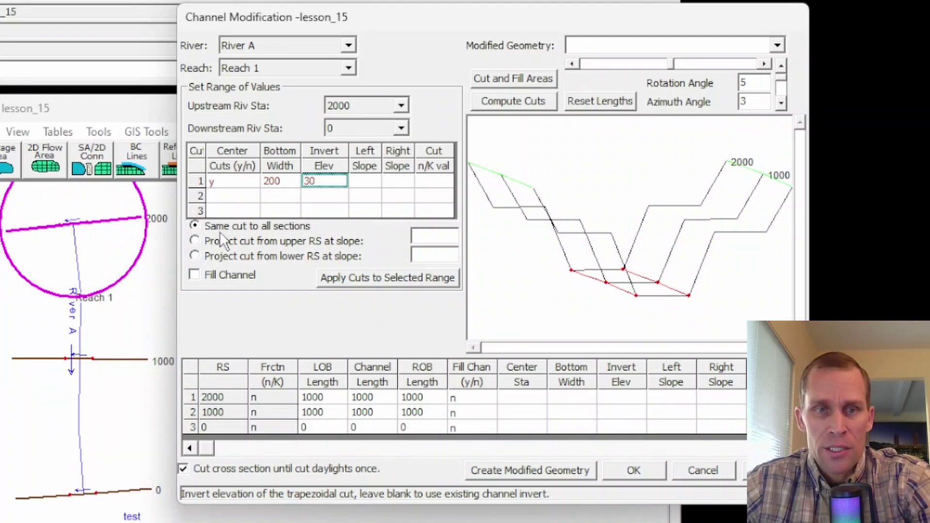
left_click(366, 181)
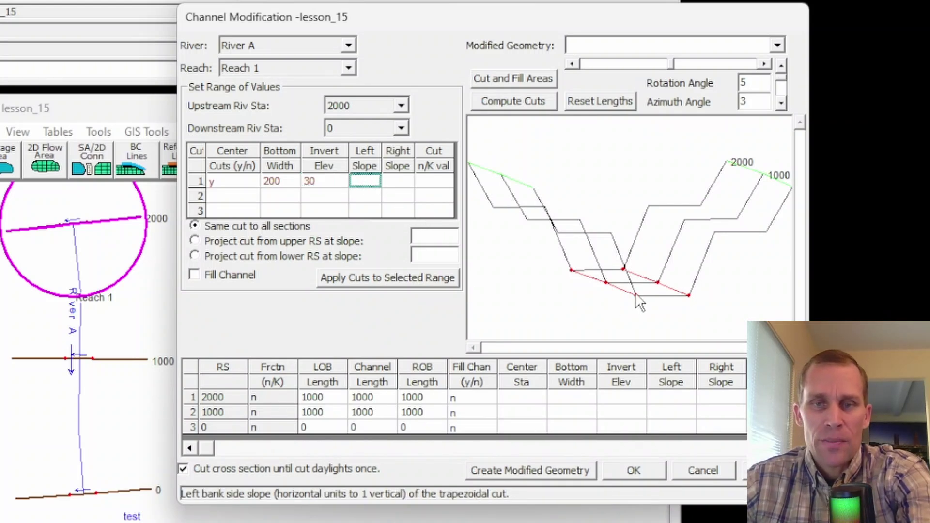
type("4")
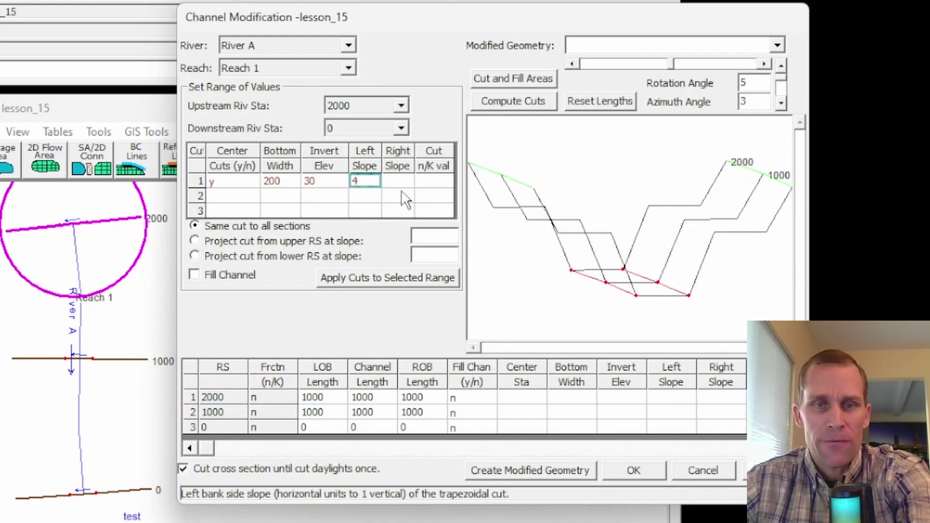
left_click(397, 181)
type("4")
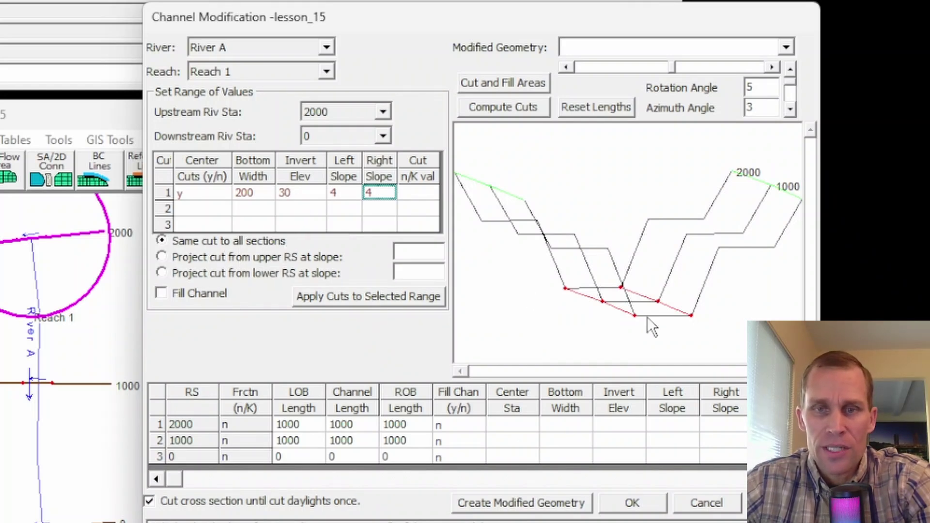
- Project the cut from the lower river station at a slope of 0.002
left_click(161, 273)
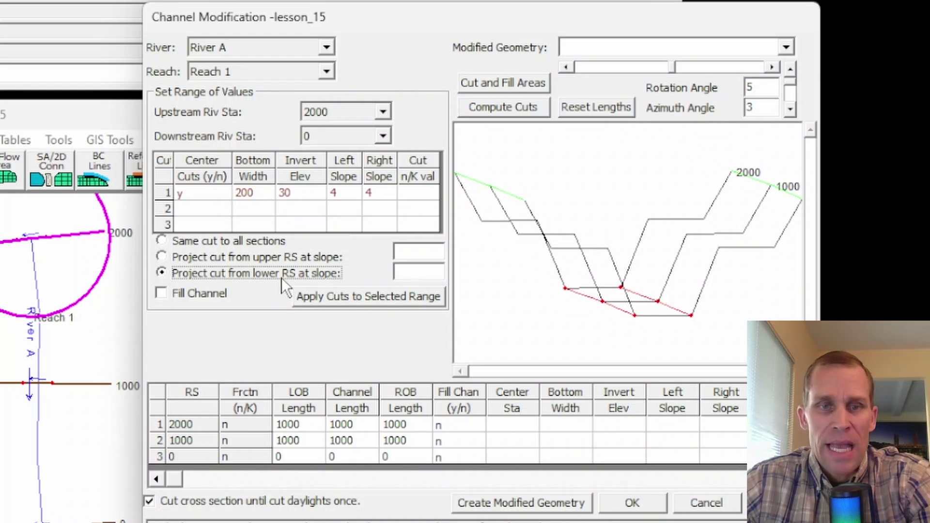
left_click(421, 272)
type("0.002")
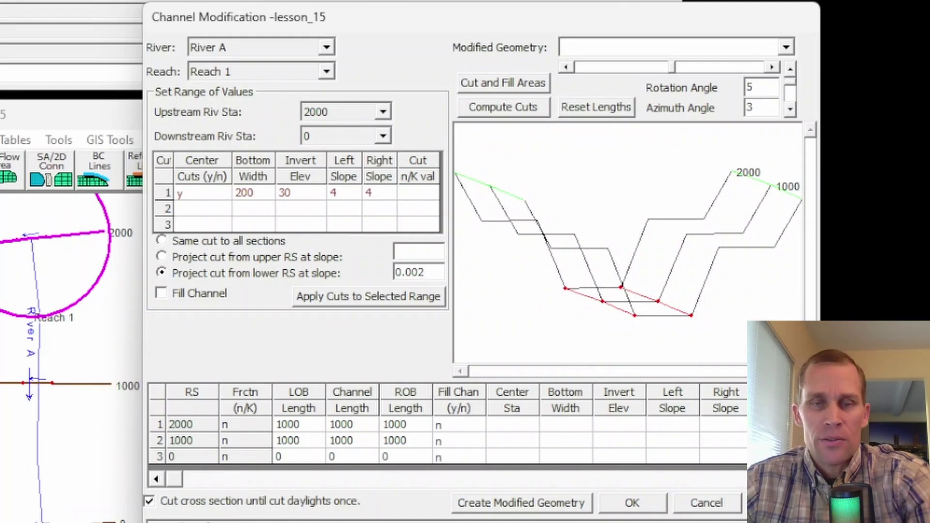
left_click_drag(424, 272, 375, 275)
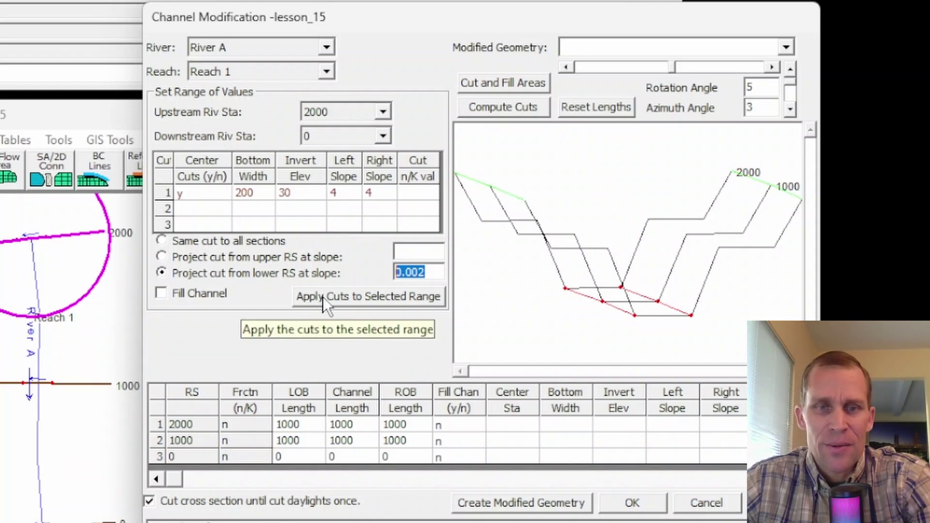
- Apply the cut to stations 2000 through 0 and rotate the 3-D preview to 15
left_click(338, 300)
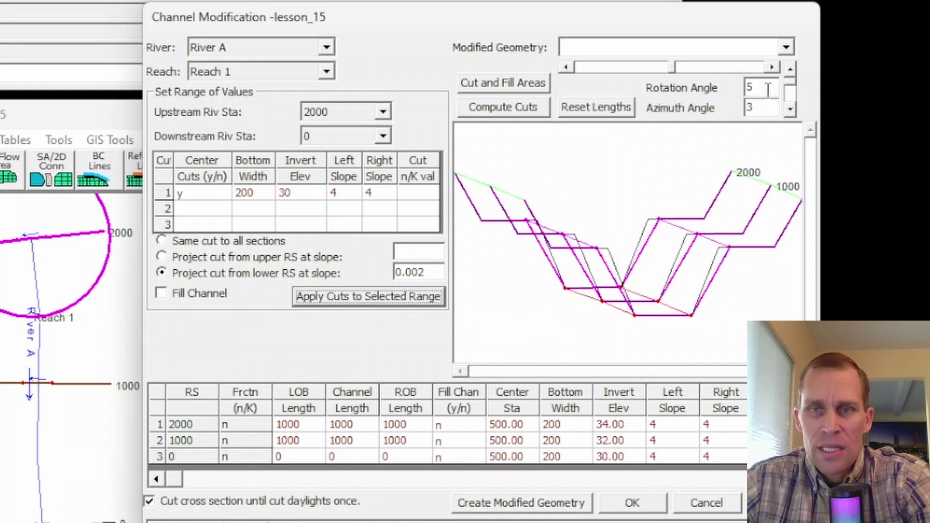
left_click(773, 69)
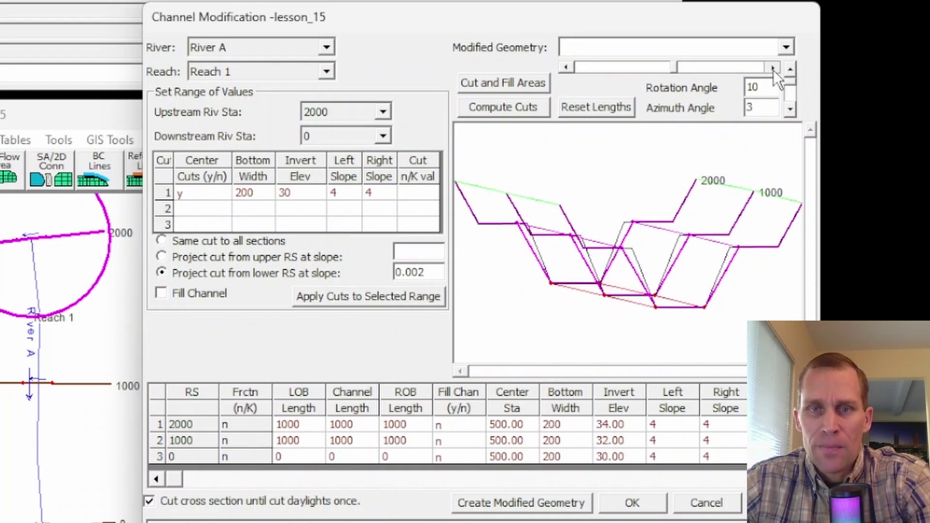
left_click(771, 71)
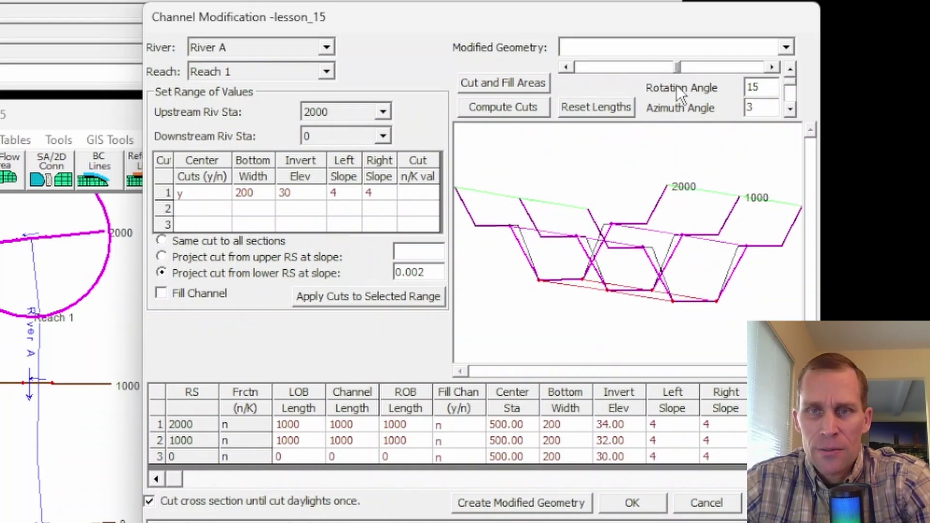
- Step the 3-D section plot's azimuth angle back to 0
left_click(566, 68)
left_click(566, 68)
left_click(566, 69)
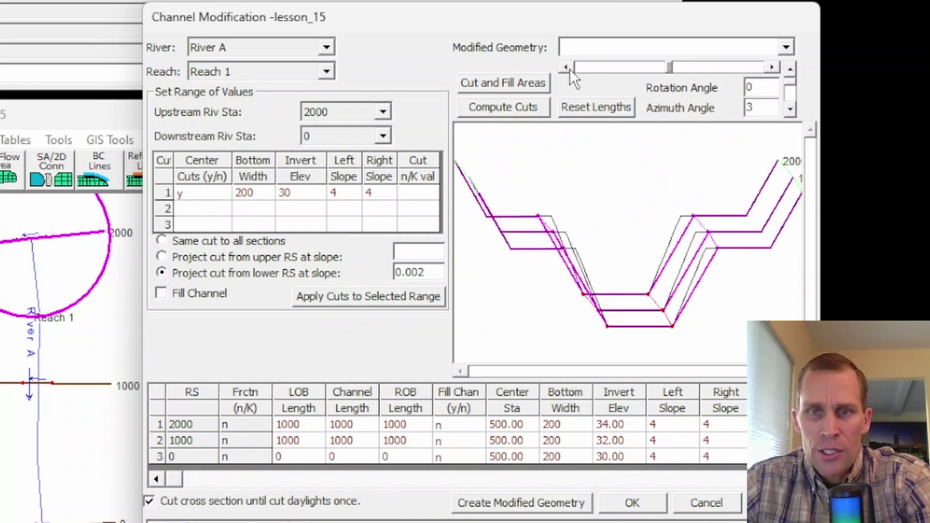
left_click(570, 70)
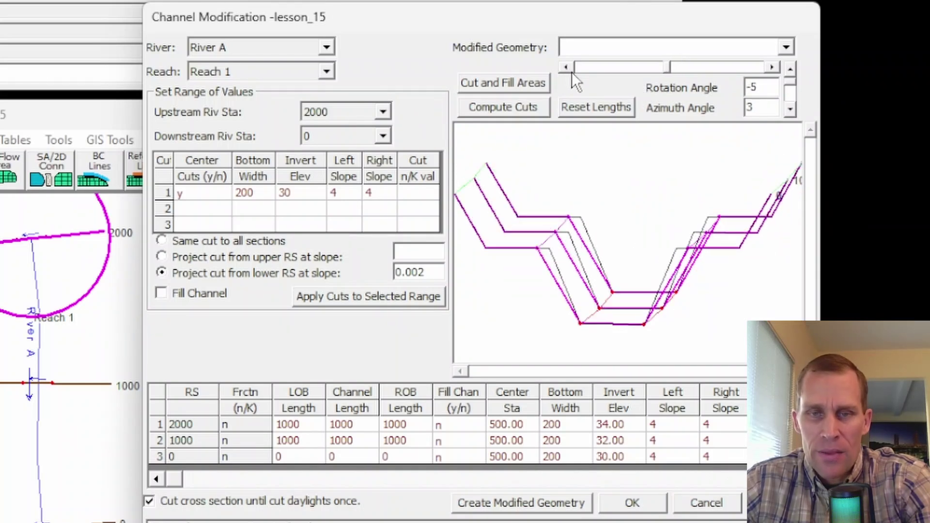
left_click(790, 109)
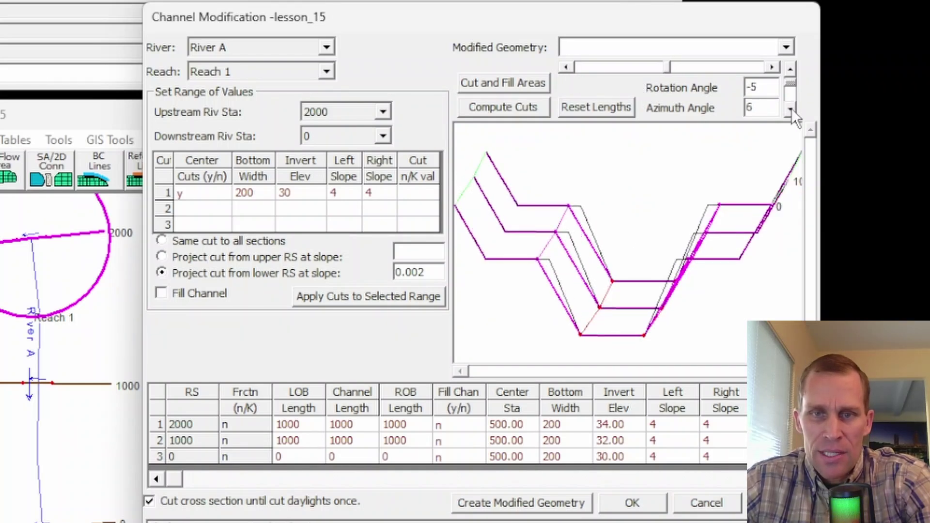
left_click(792, 69)
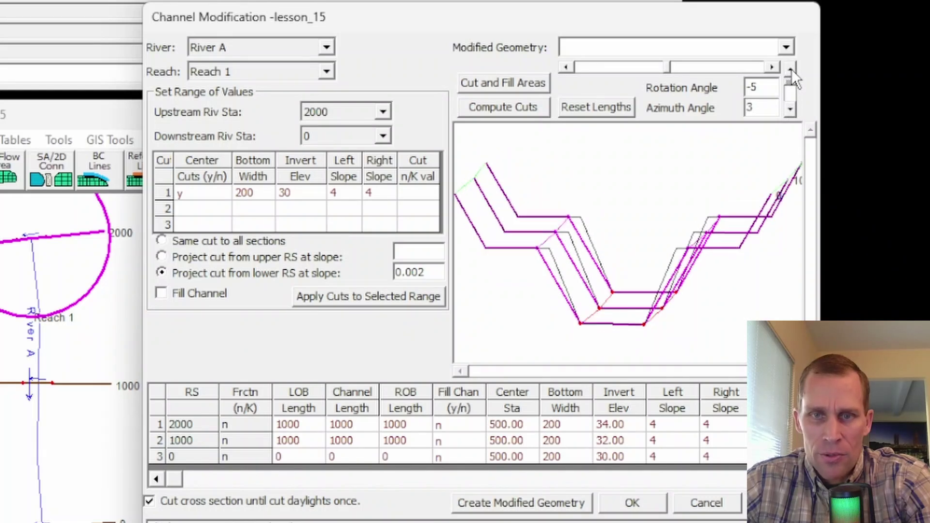
left_click(791, 69)
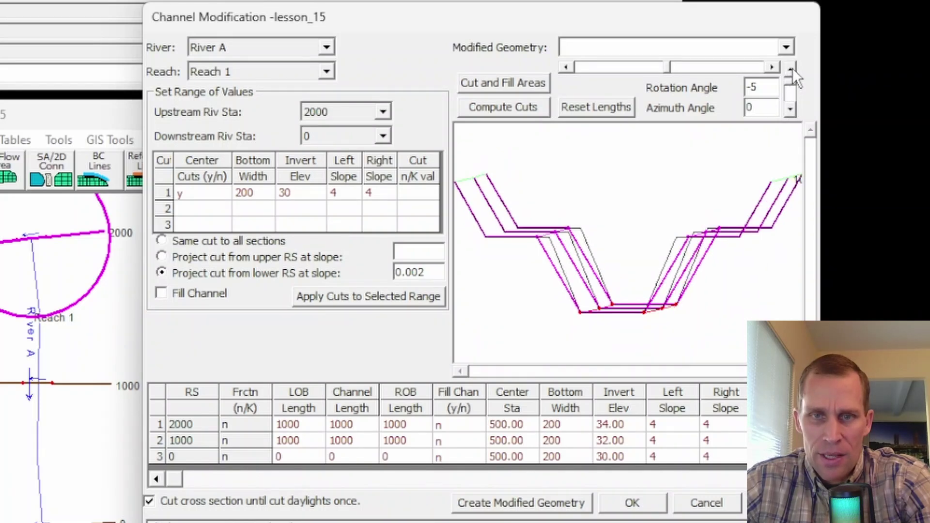
- Set the cut's left and right side slopes to 6 and apply them to all stations
left_click(348, 193)
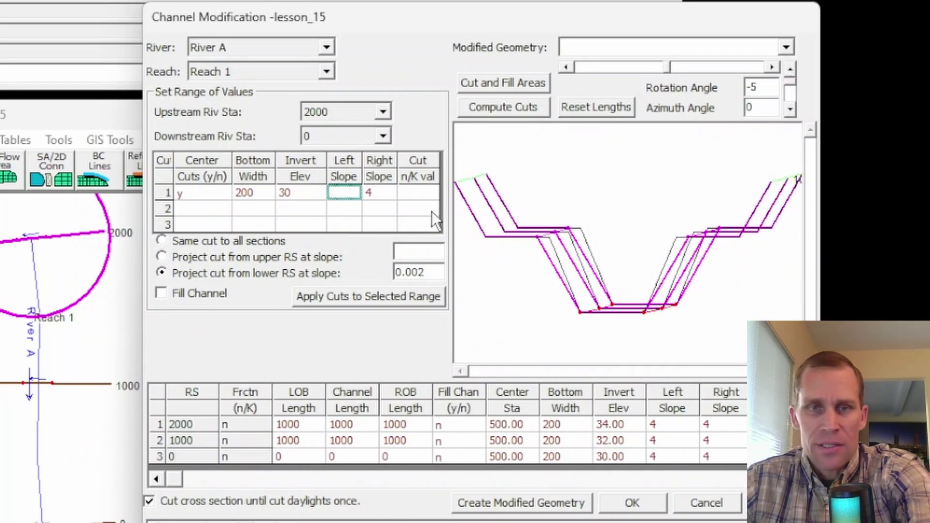
type("6")
left_click(374, 193)
type("6")
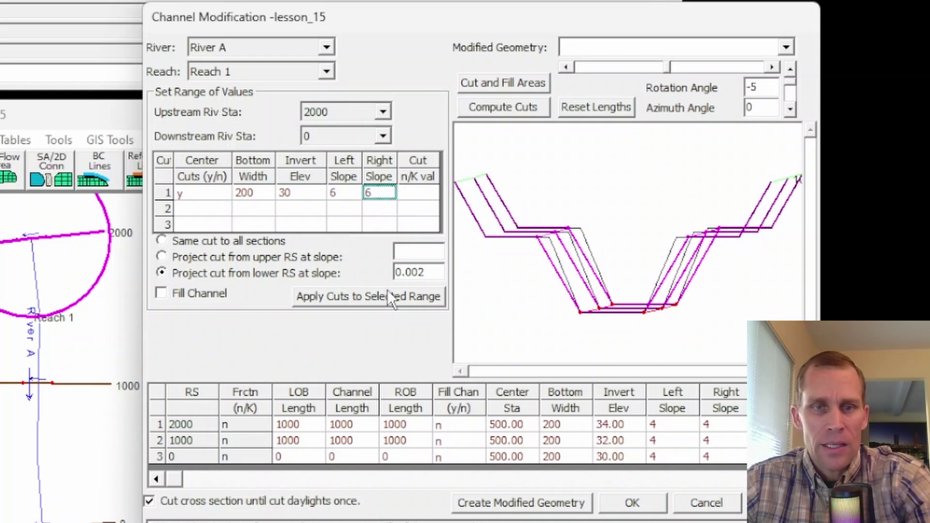
left_click(354, 299)
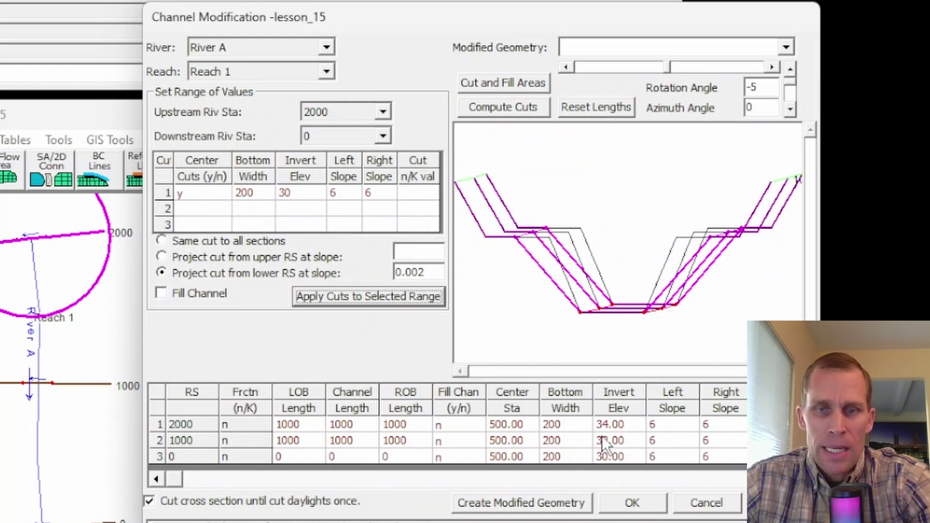
- Inspect the applied 6:1 slopes at station 2000 and the cut's optional n/K value
left_click(676, 425)
left_click(702, 424)
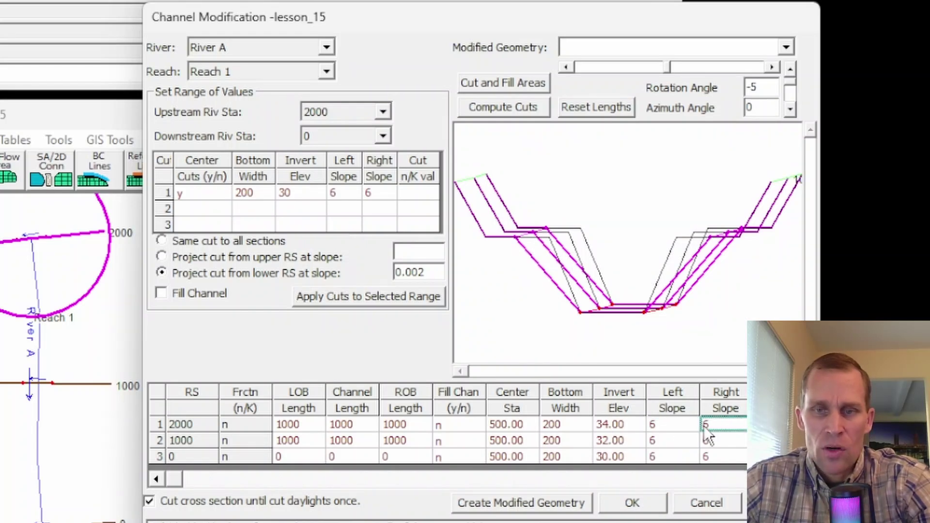
left_click(673, 431)
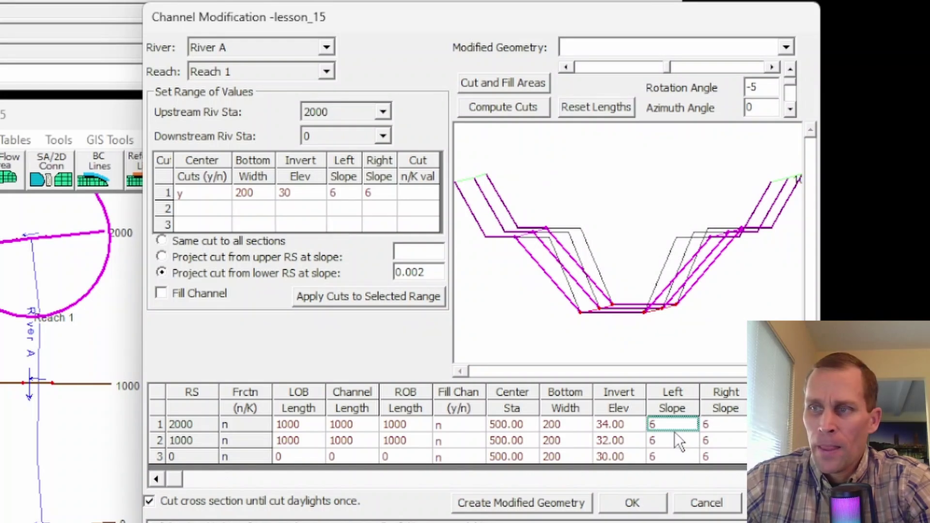
left_click(345, 197)
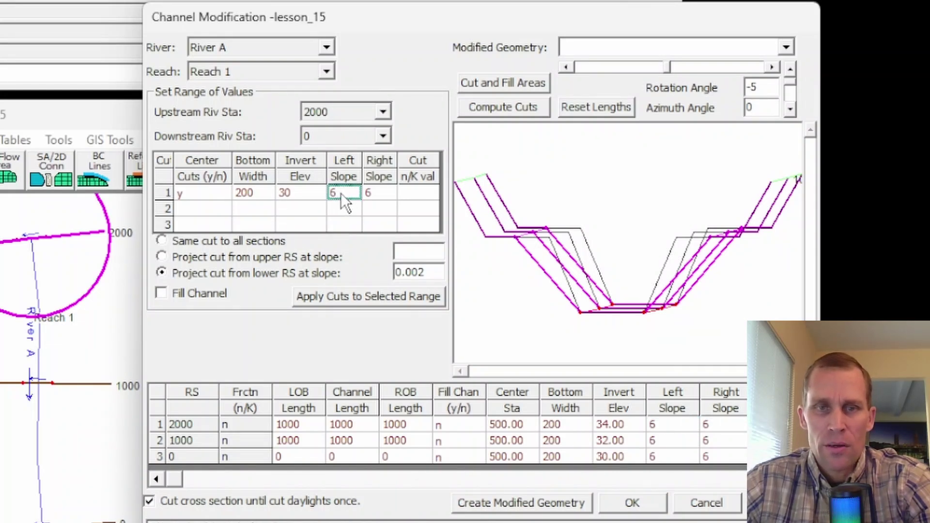
left_click(414, 194)
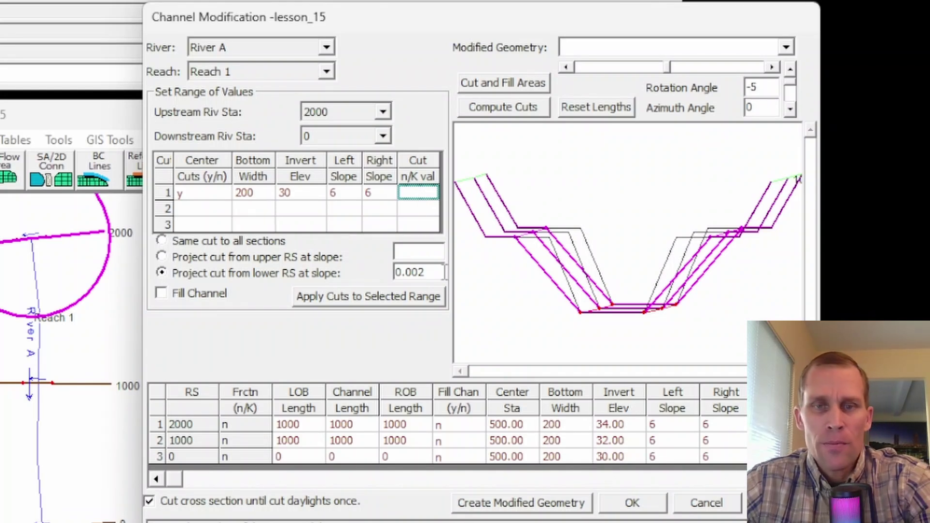
- Review the 0.002 projection slope and the widths and inverts at stations 0 and 1000
left_click(436, 273)
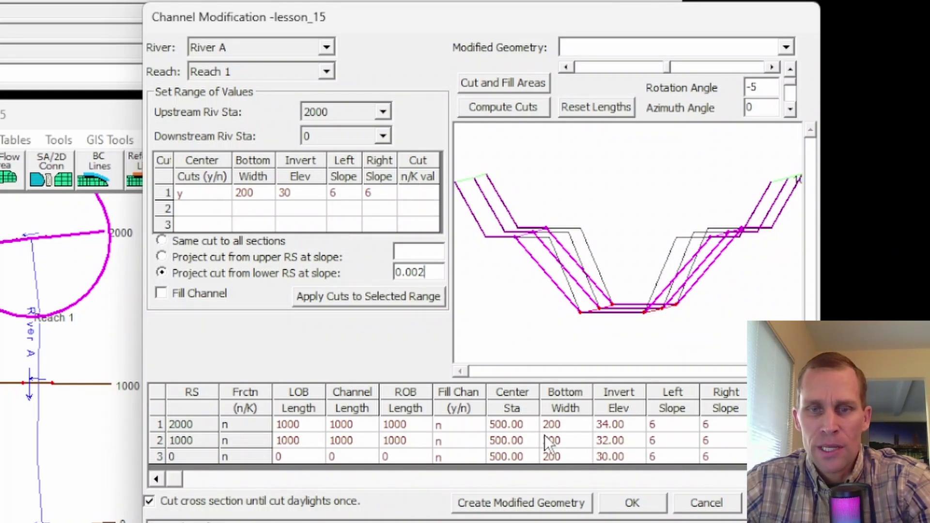
left_click(561, 457)
left_click(622, 459)
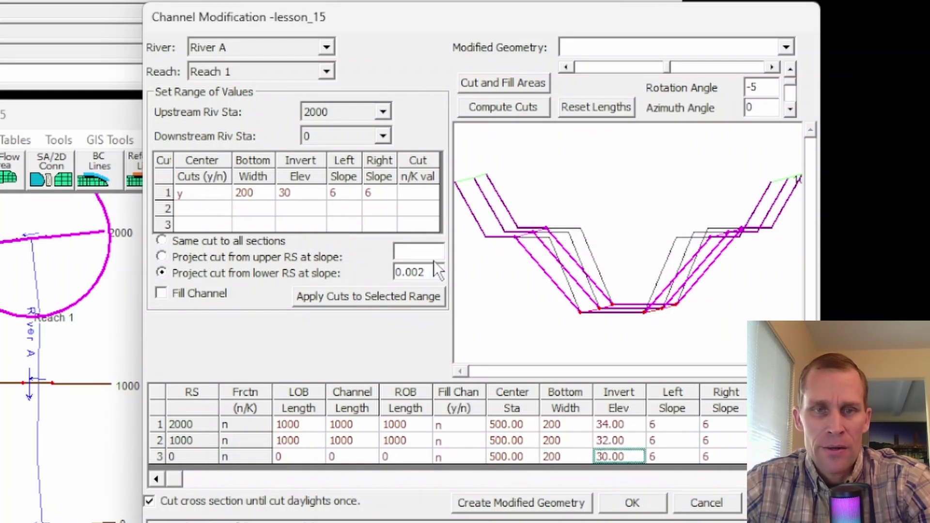
left_click(302, 191)
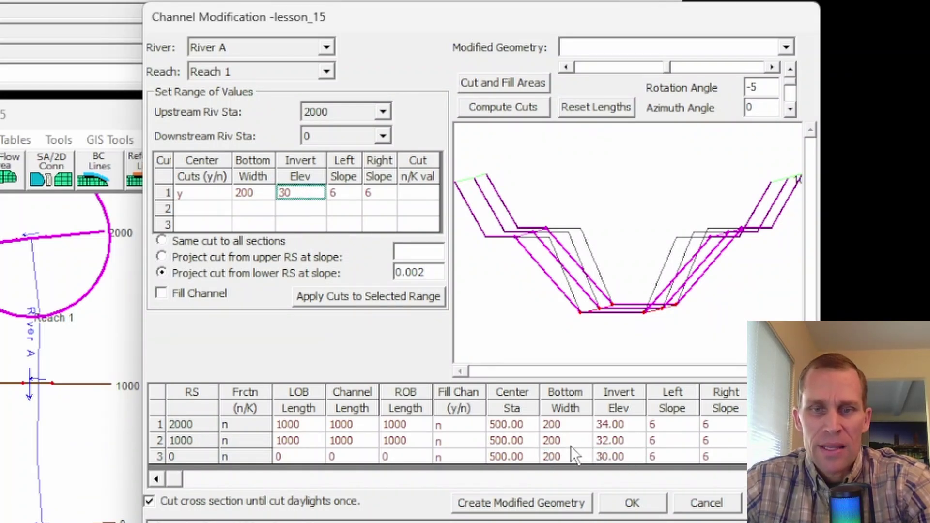
left_click(356, 441)
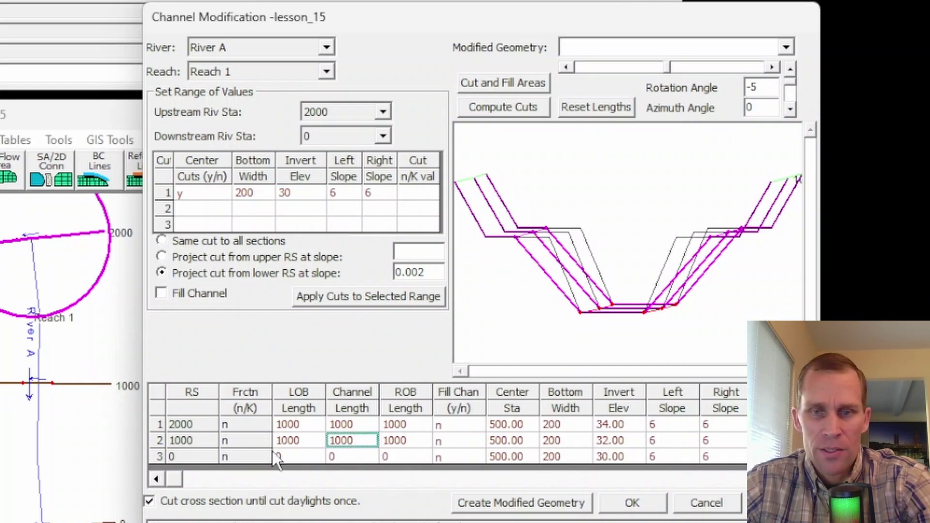
left_click(622, 440)
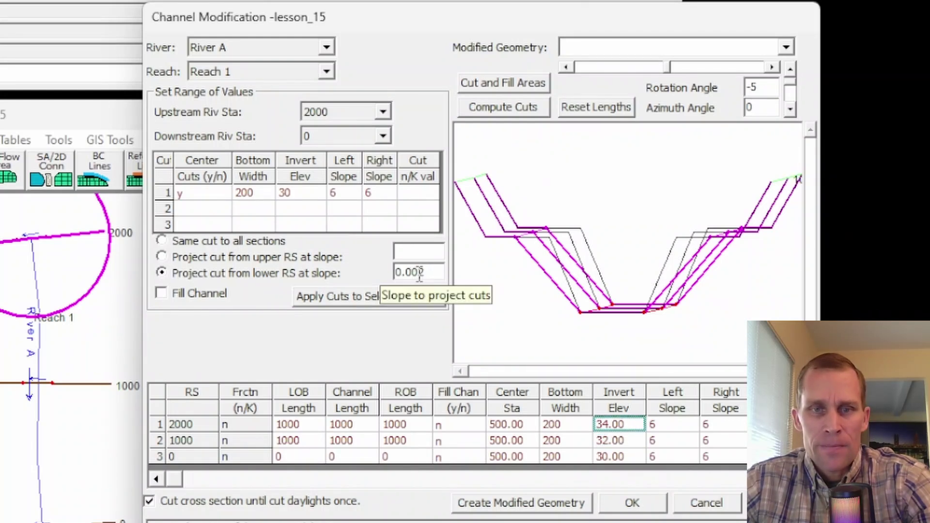
- Change the projection slope to 0.01, reapply, and check the new inverts at stations 1000 and 2000
left_click_drag(412, 273, 433, 276)
type("1")
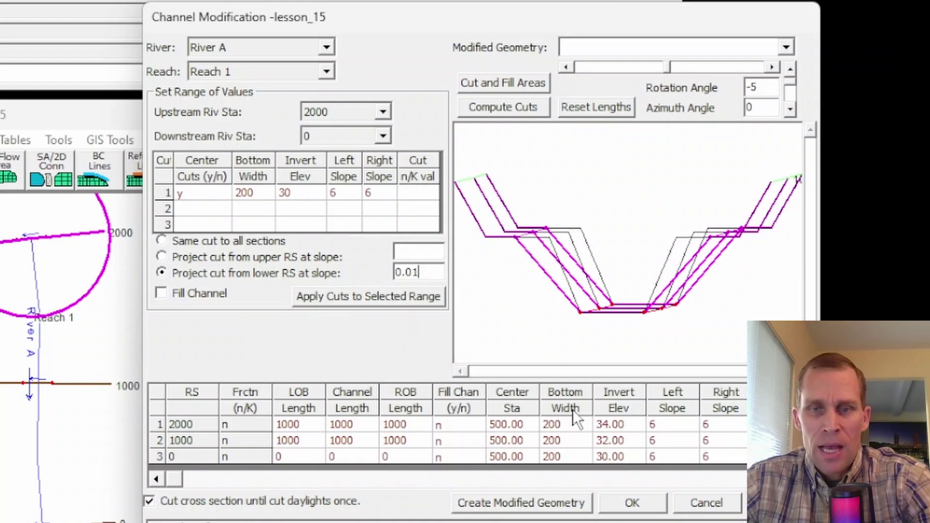
left_click(626, 439)
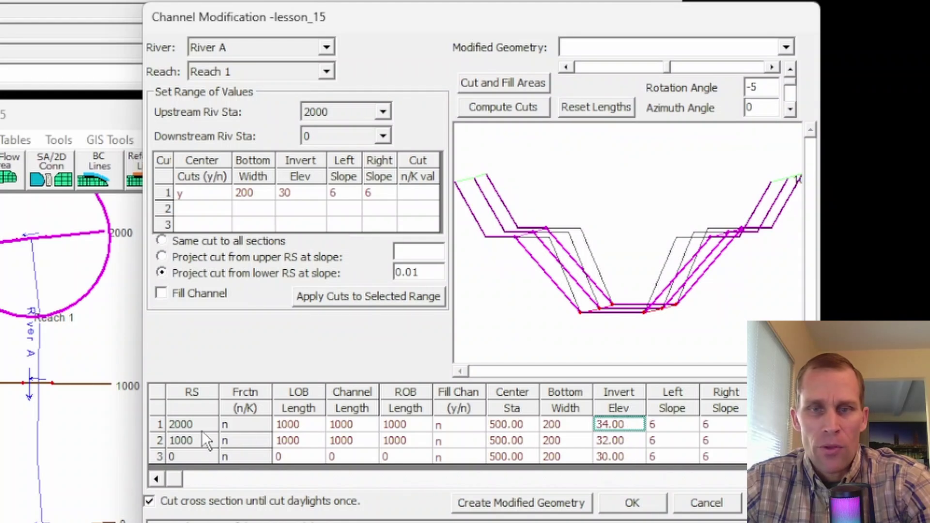
left_click(370, 298)
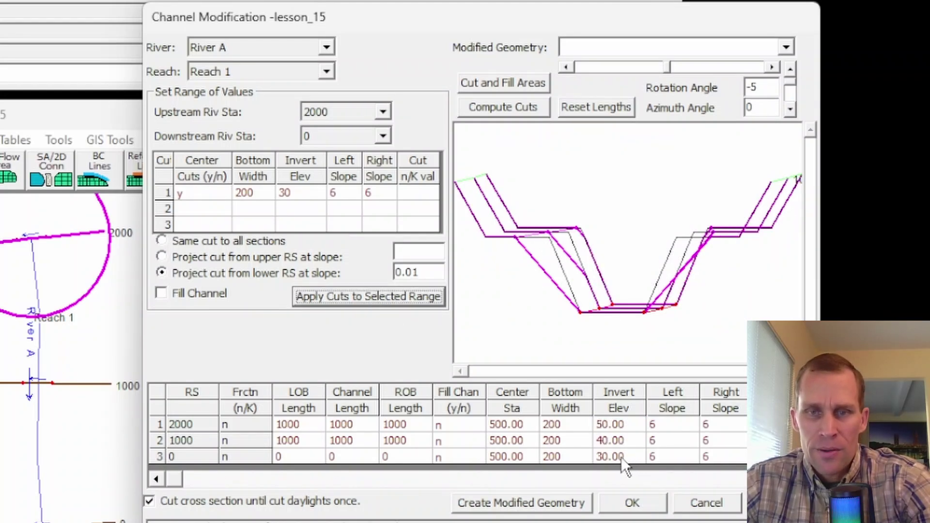
left_click(621, 440)
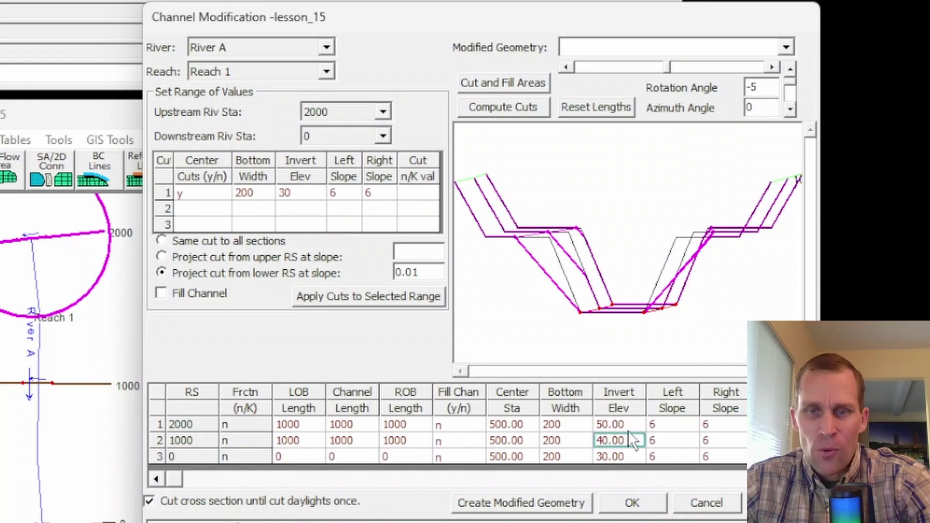
left_click(622, 428)
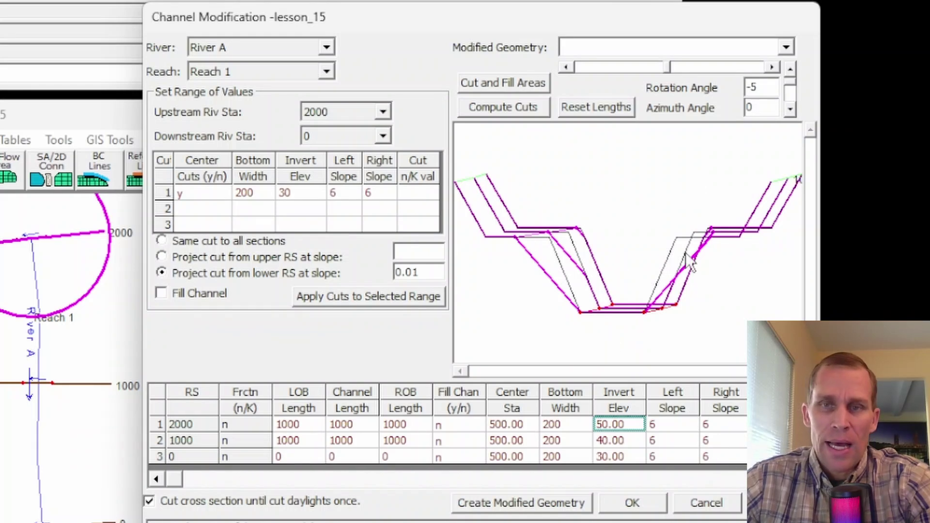
- Rotate the cut preview's azimuth and rotation angles to inspect the steeper cut
left_click_drag(785, 110, 792, 115)
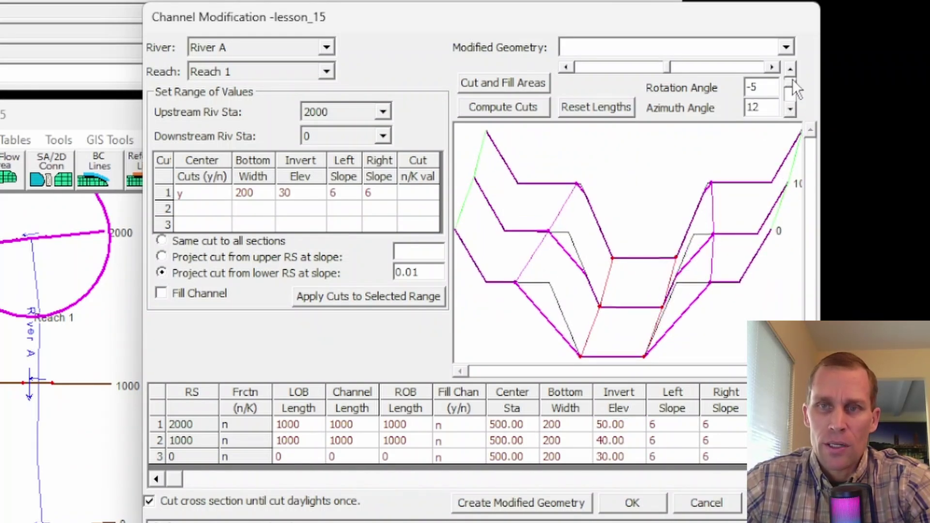
left_click_drag(791, 71, 793, 69)
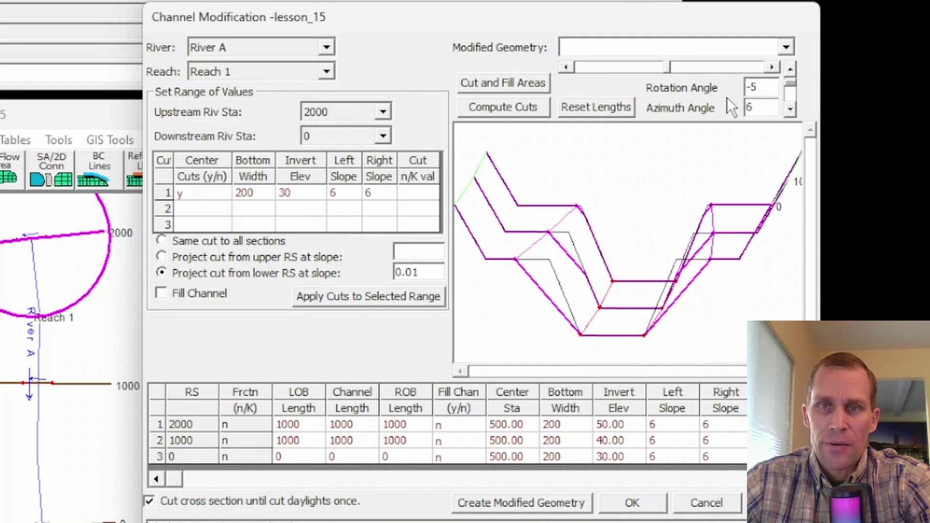
left_click(760, 70)
left_click_drag(565, 71, 566, 70)
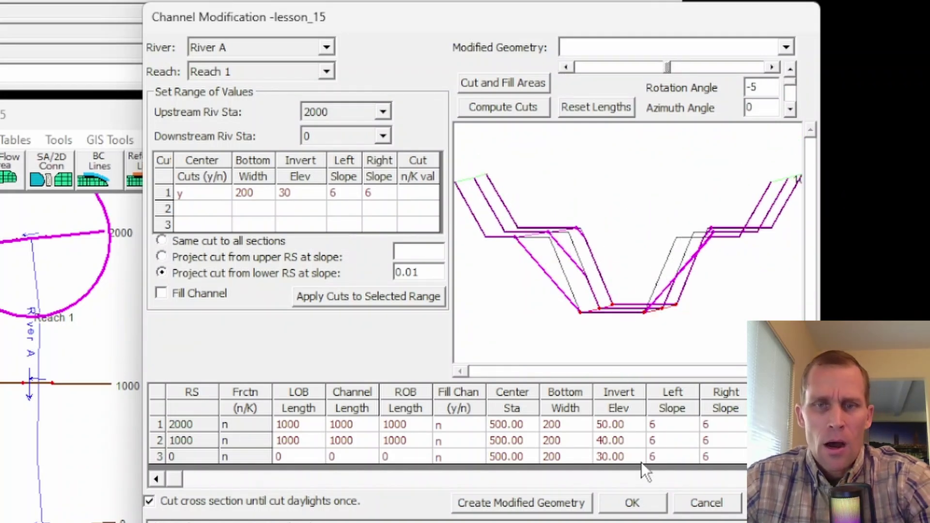
- Restore the projection slope to 0.002, reapply the cut, and compute the cuts
left_click(431, 271)
key("BackSpace")
type("02")
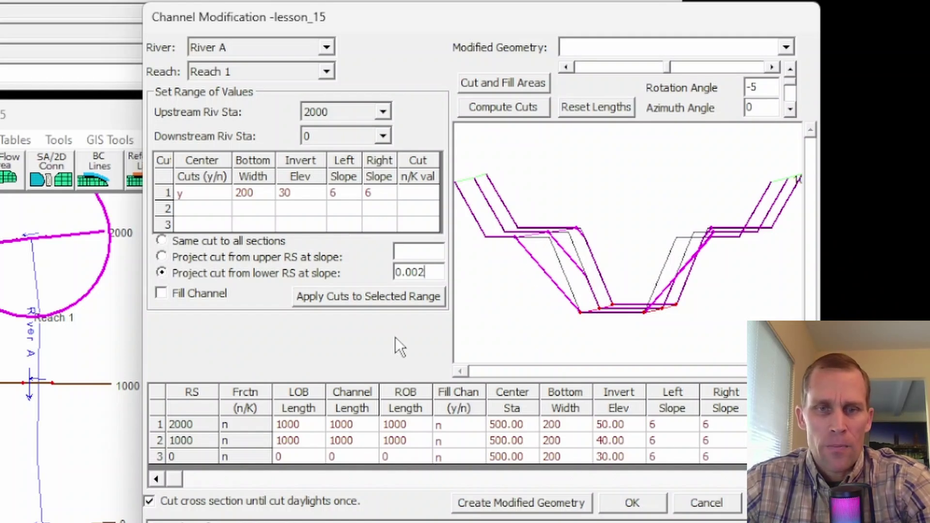
left_click(330, 298)
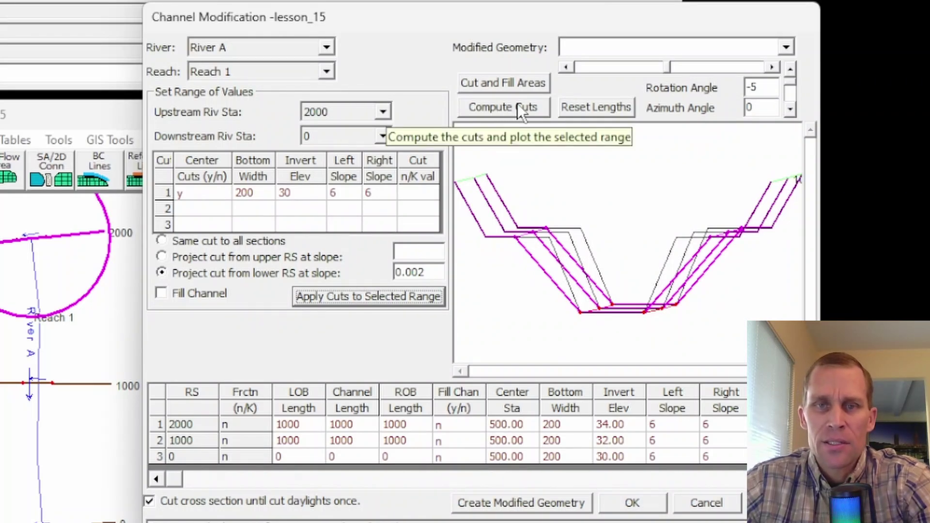
left_click(591, 47)
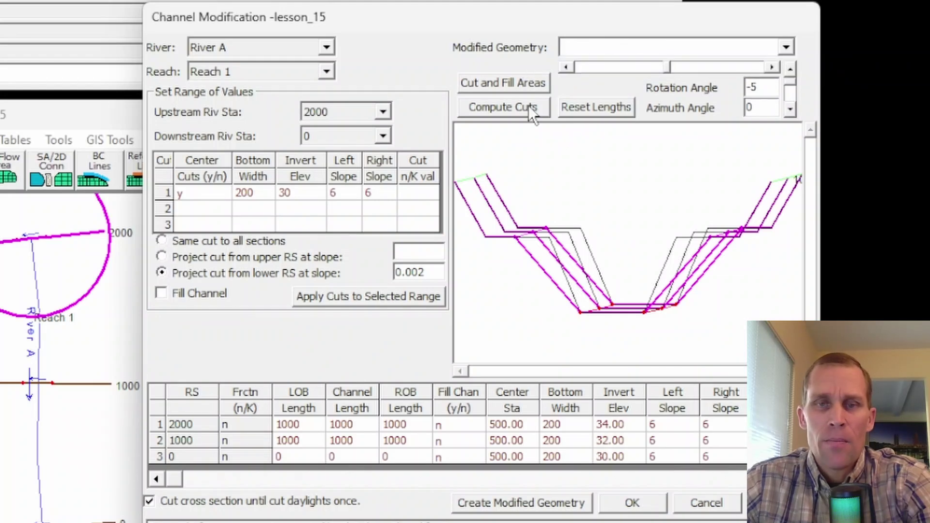
left_click(501, 109)
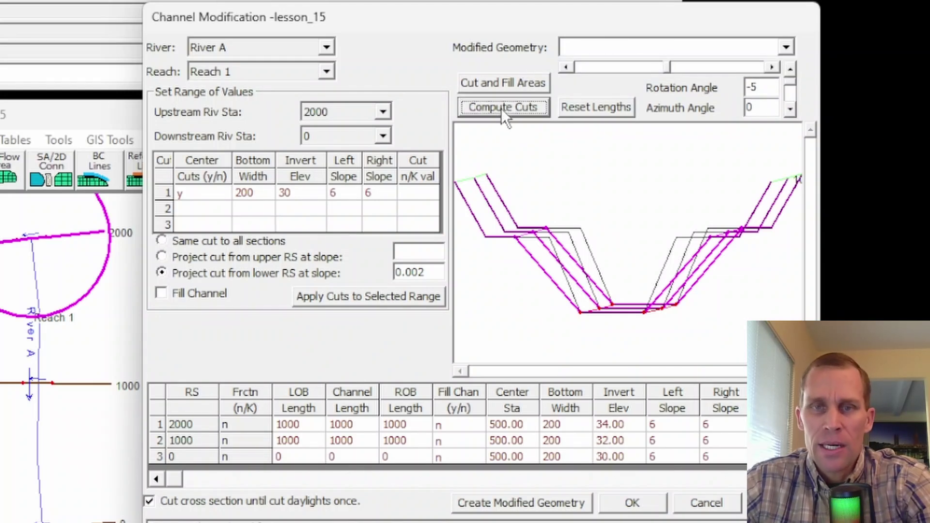
- Open the Cut and Fill Data table, enlarge it, and review stations 2000, 1000 and 0
left_click(504, 80)
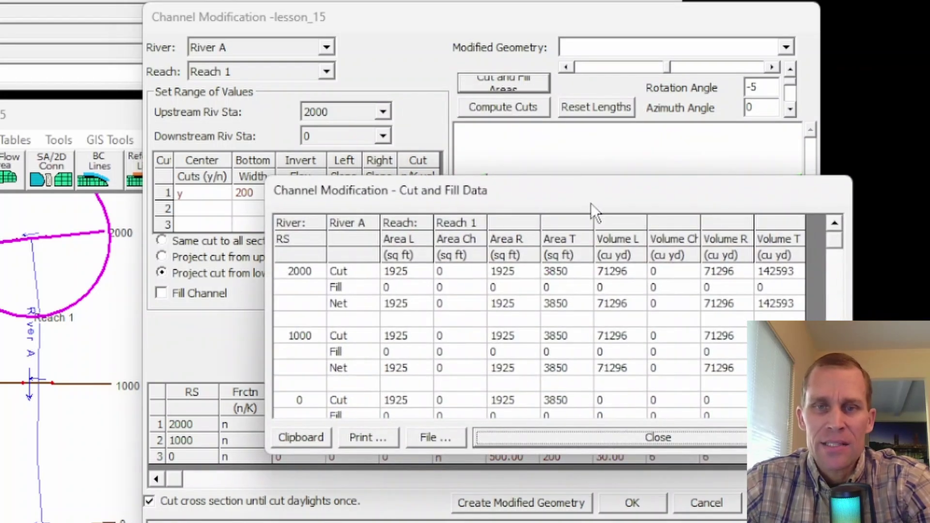
left_click_drag(591, 203, 372, 54)
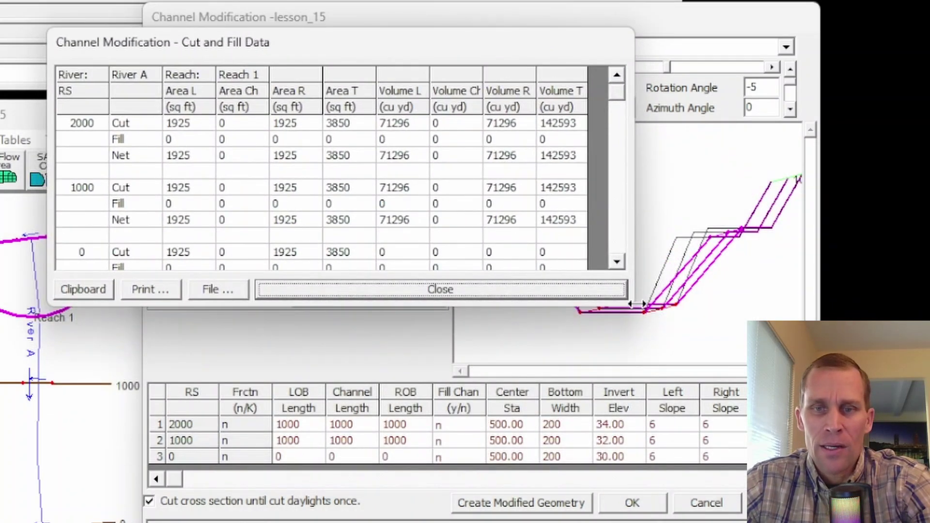
left_click_drag(636, 304, 673, 442)
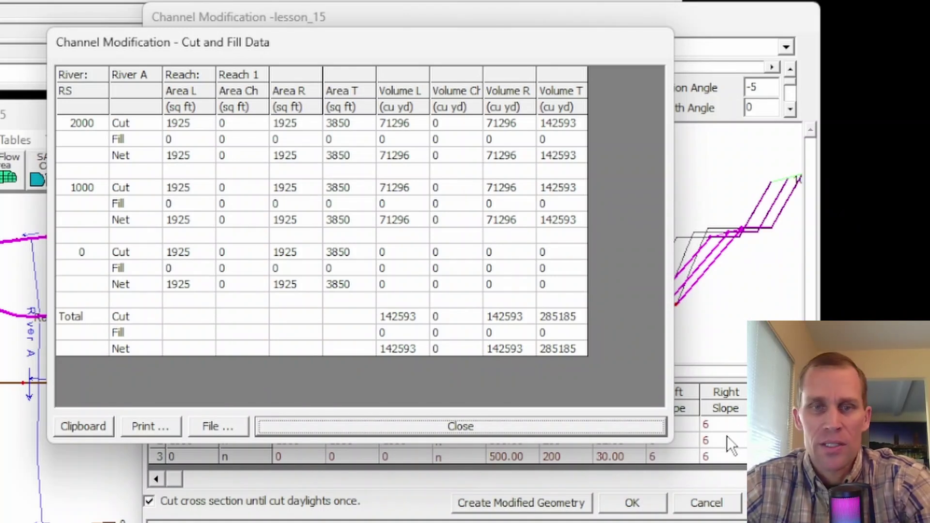
left_click(89, 125)
left_click(93, 184)
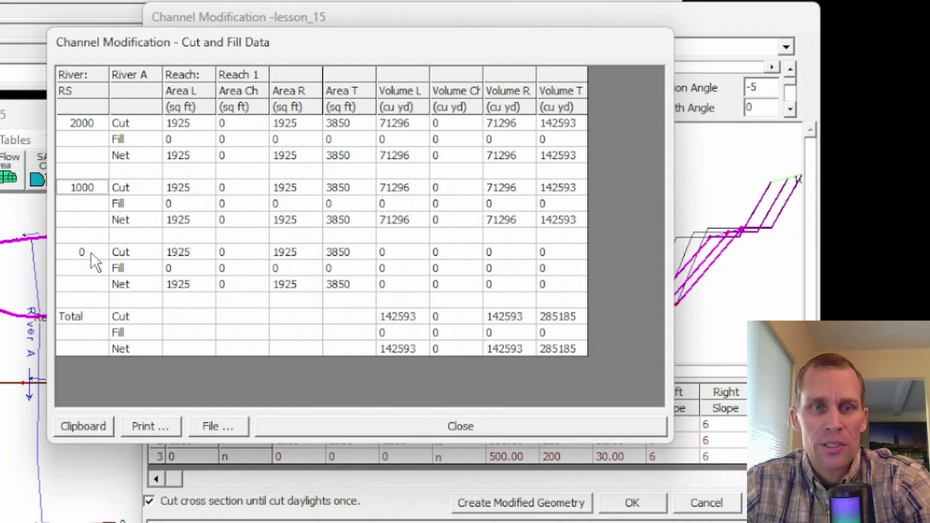
left_click(91, 252)
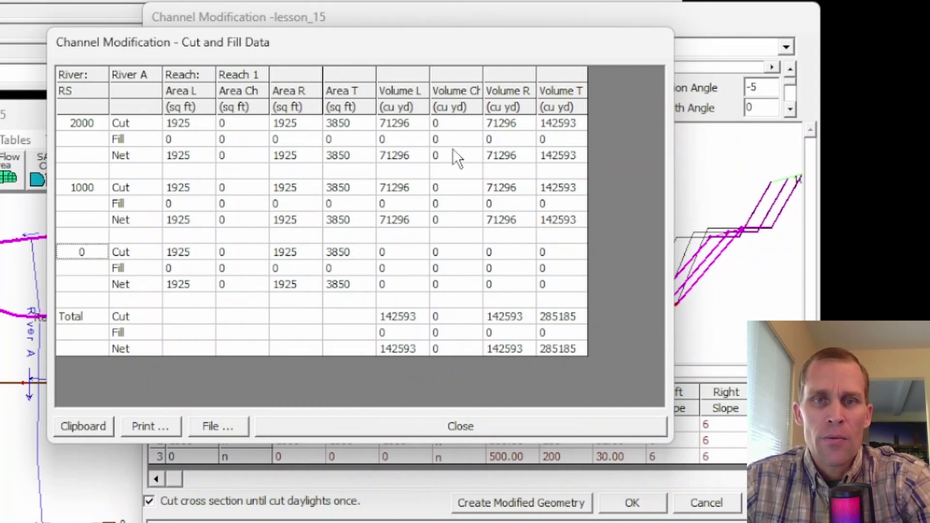
left_click(79, 122)
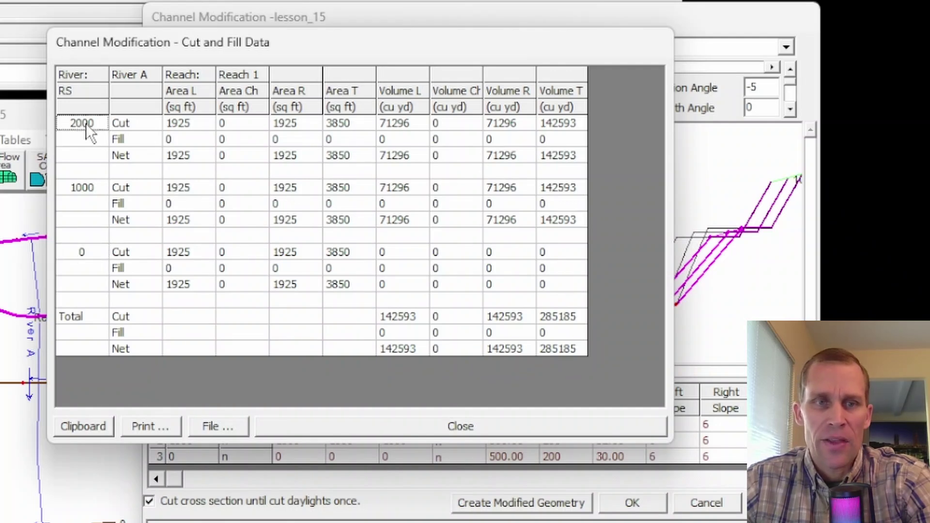
- Review the overbank cut areas and volumes and the 285185 cu yd total cut
left_click_drag(157, 39, 214, 43)
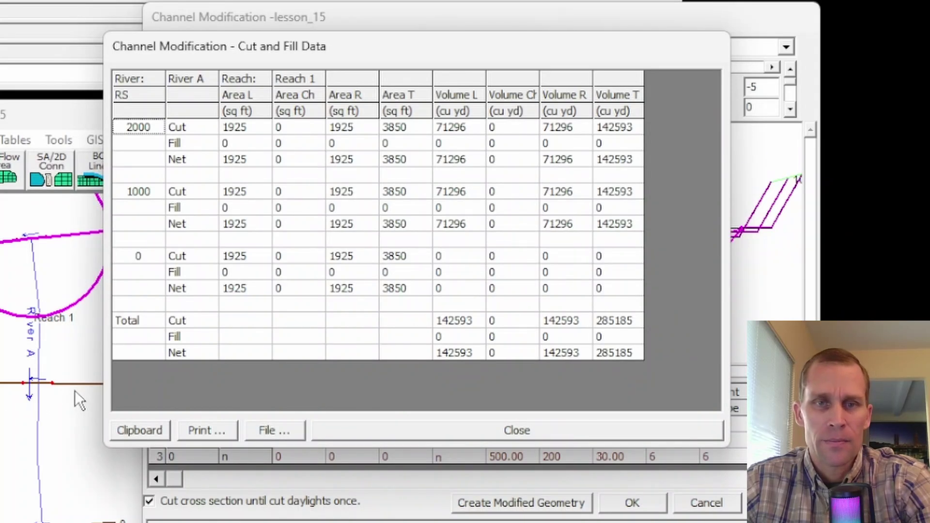
left_click(336, 130)
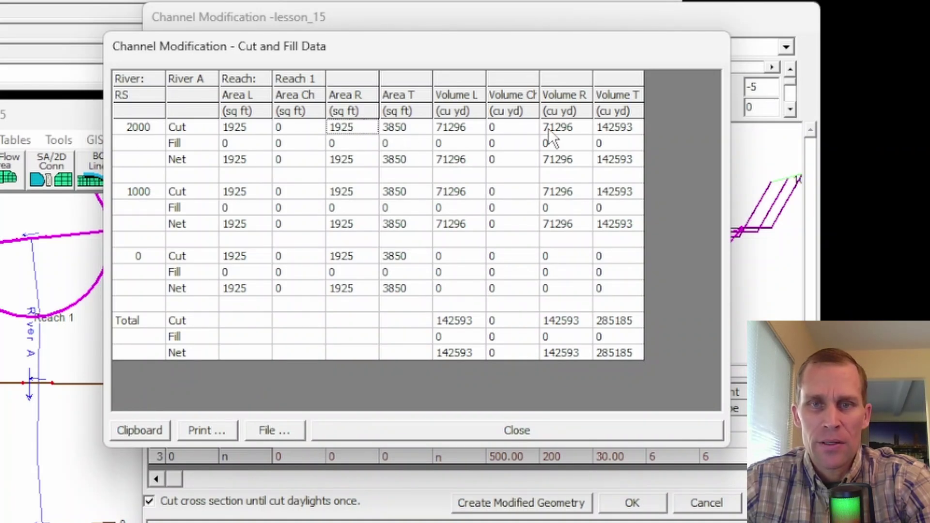
left_click(562, 132)
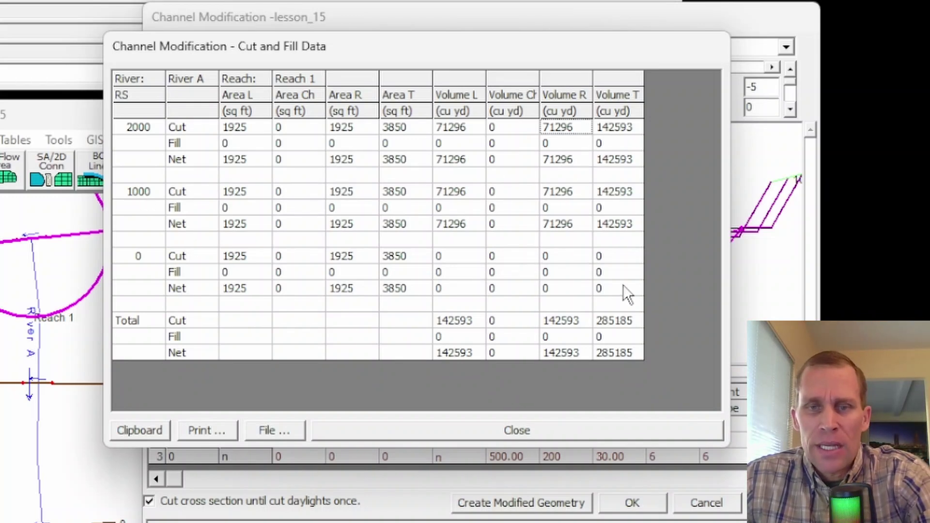
left_click(145, 259)
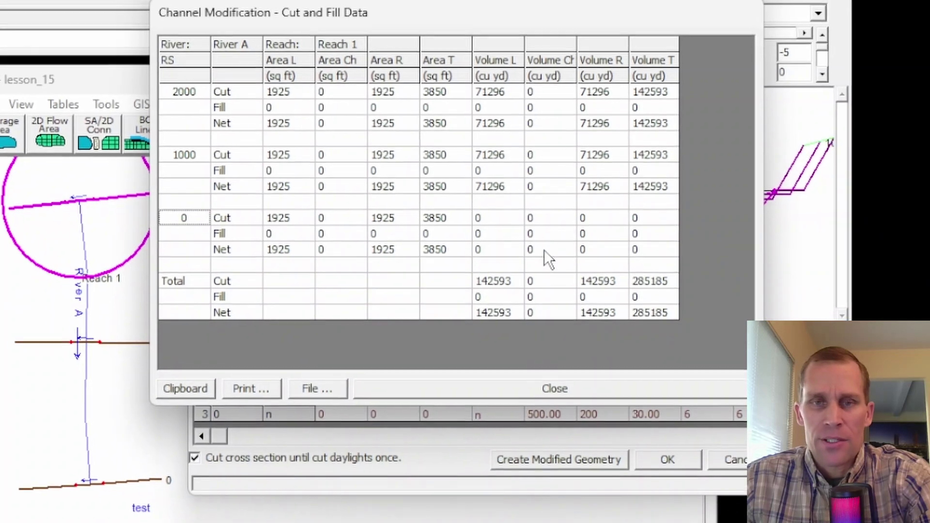
left_click(492, 100)
left_click(600, 100)
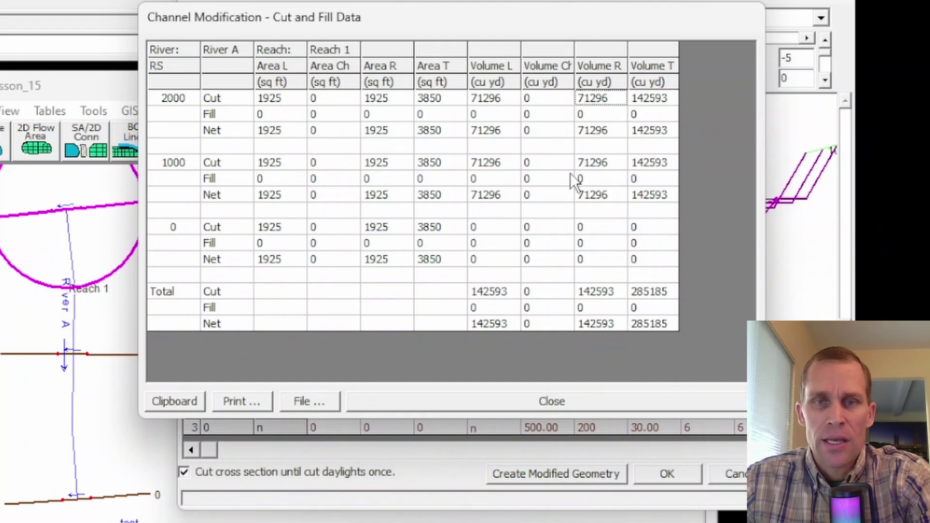
left_click_drag(614, 30, 439, 2)
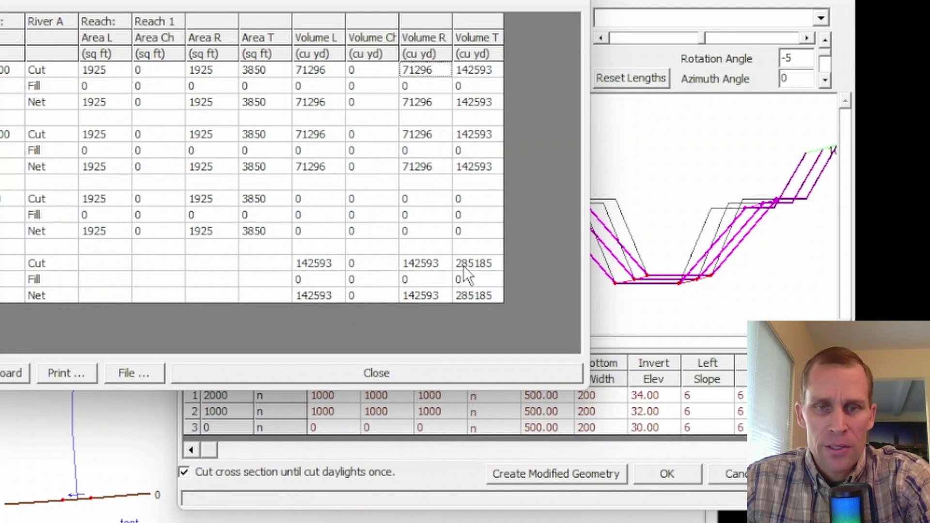
left_click(463, 265)
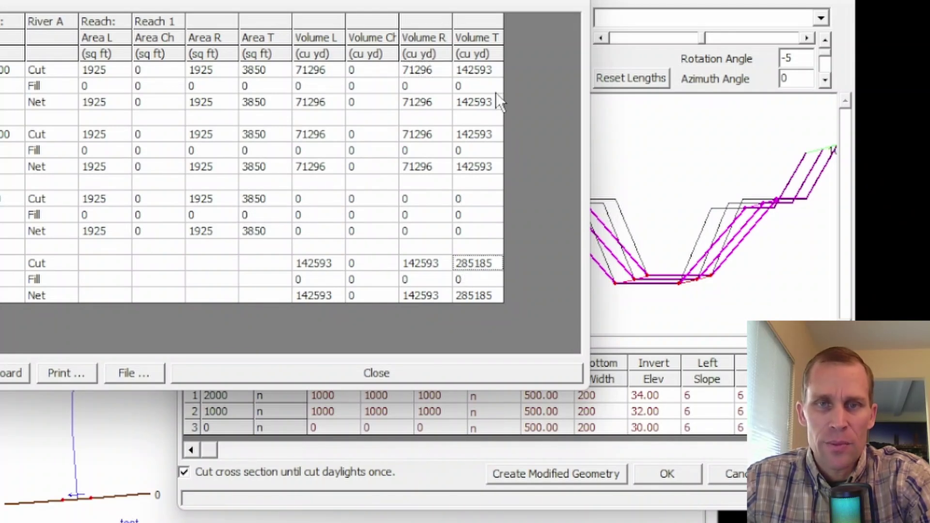
- Close the results, set both side slopes to 4, and apply to all stations
left_click(351, 373)
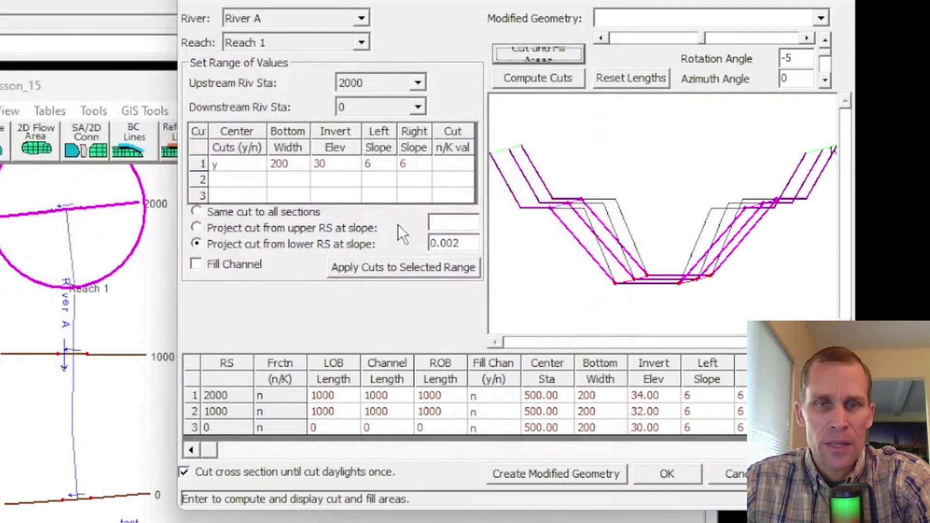
left_click(382, 166)
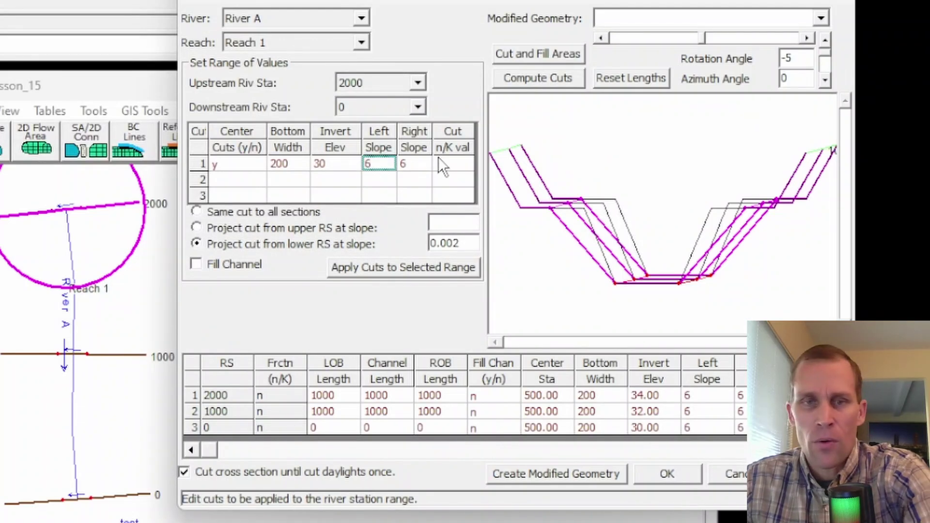
type("4")
left_click(413, 164)
key("Delete")
type("4")
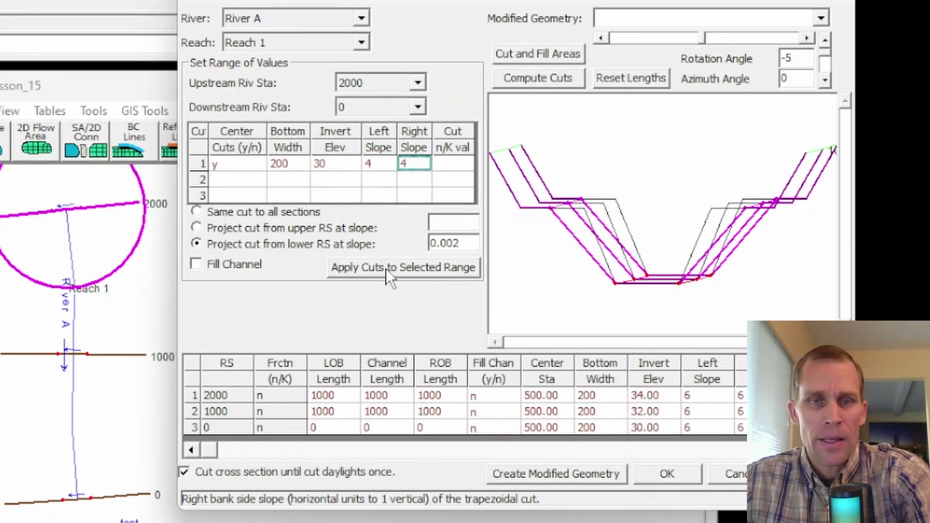
left_click(393, 269)
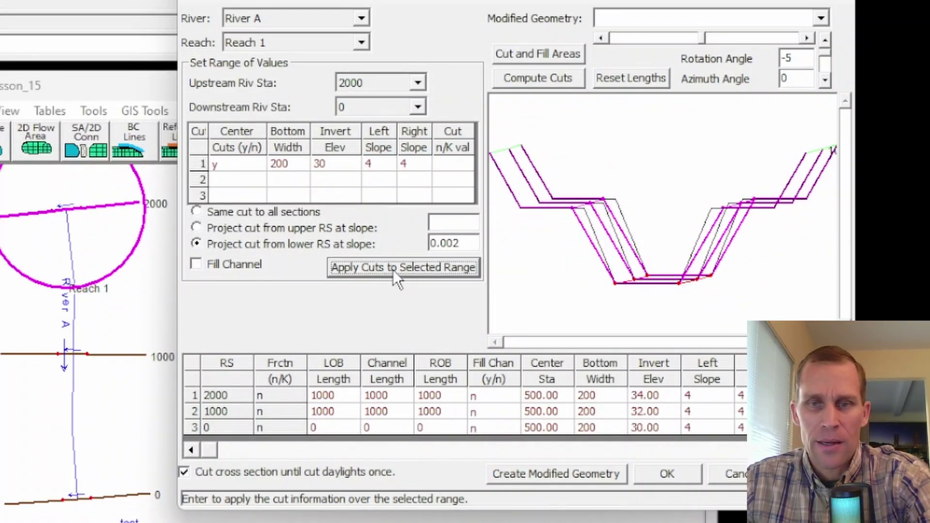
- Recompute the cuts and check the new 103704 cu yd total cut before closing the table
left_click(531, 79)
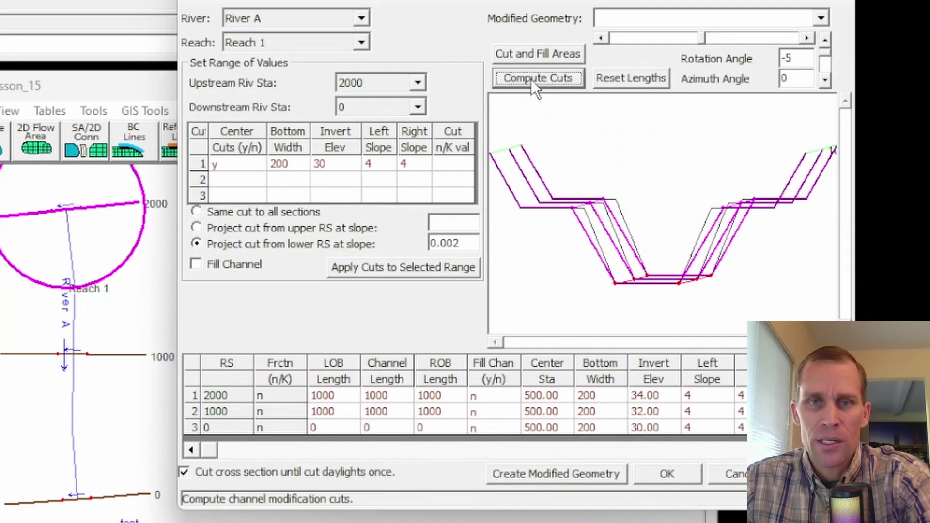
left_click(522, 56)
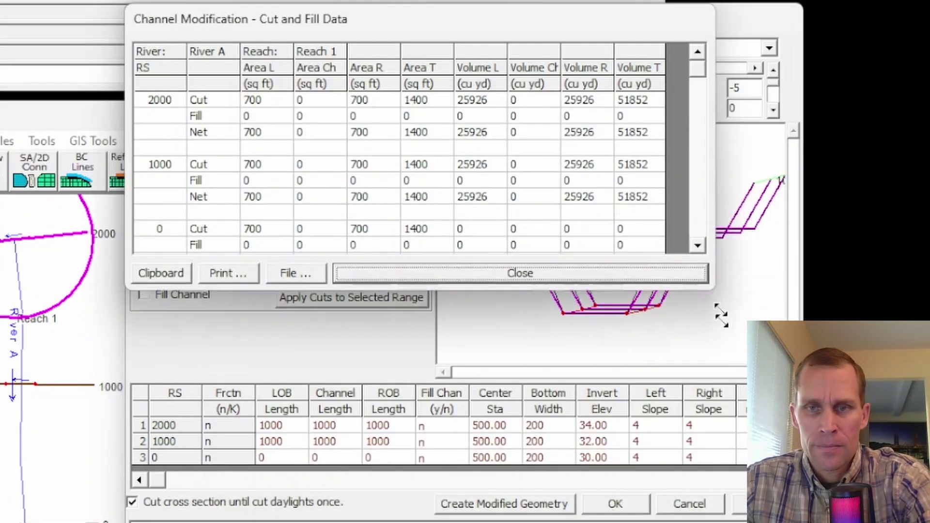
left_click_drag(721, 316, 773, 466)
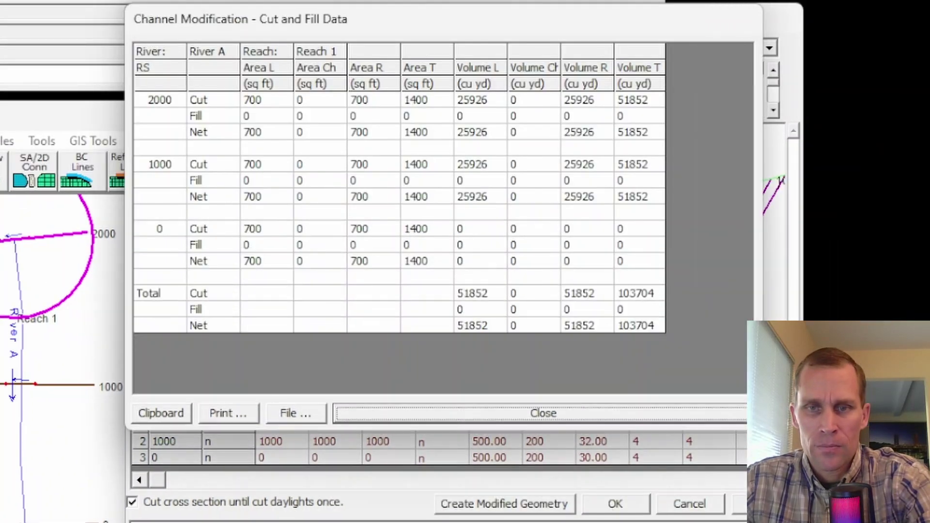
left_click(645, 296)
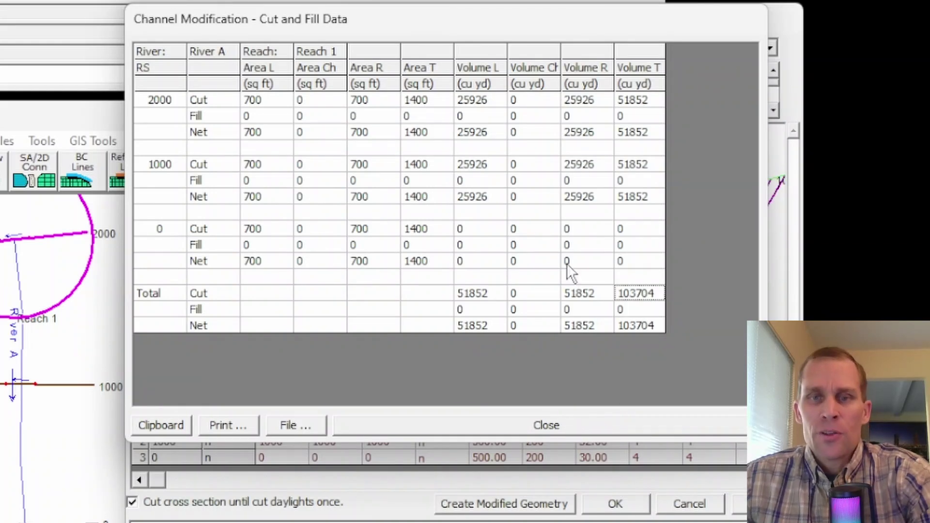
left_click(545, 426)
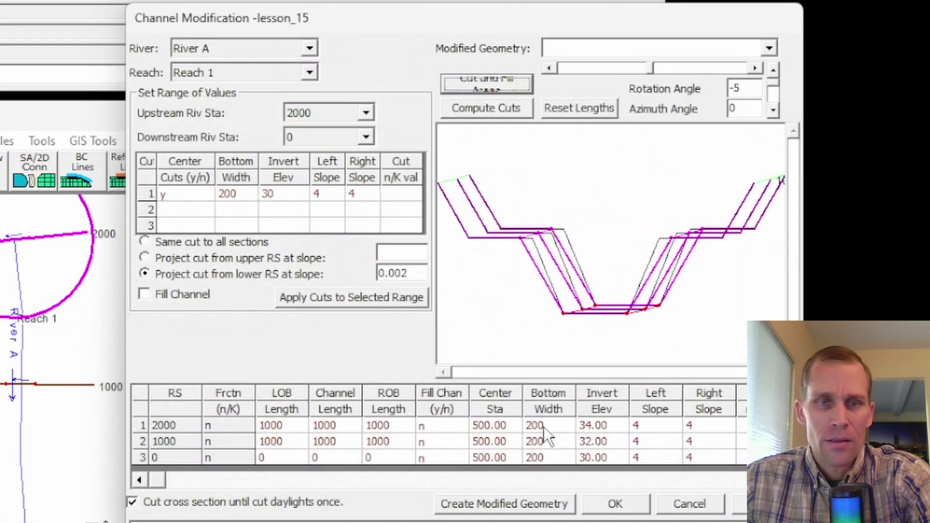
- Turn on the Fill Channel option, then cancel Channel Modification without creating geometry
left_click(144, 296)
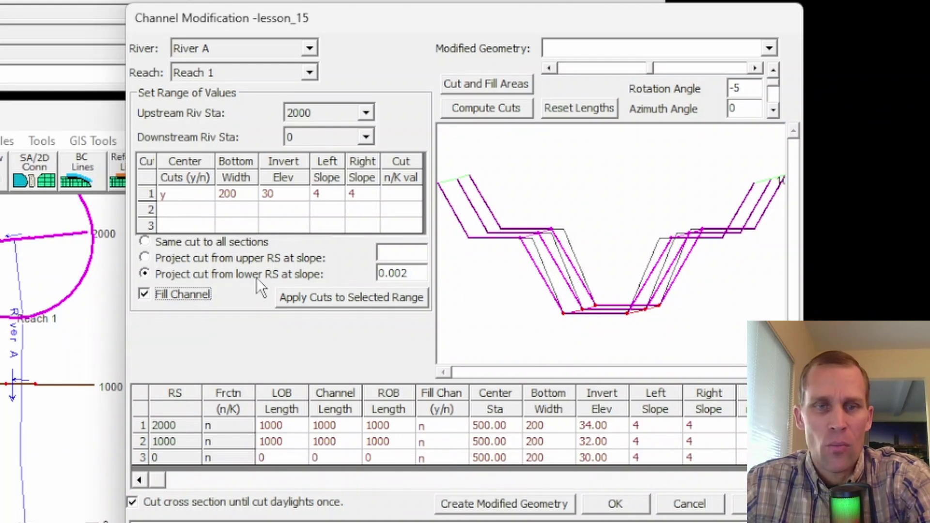
left_click(141, 290)
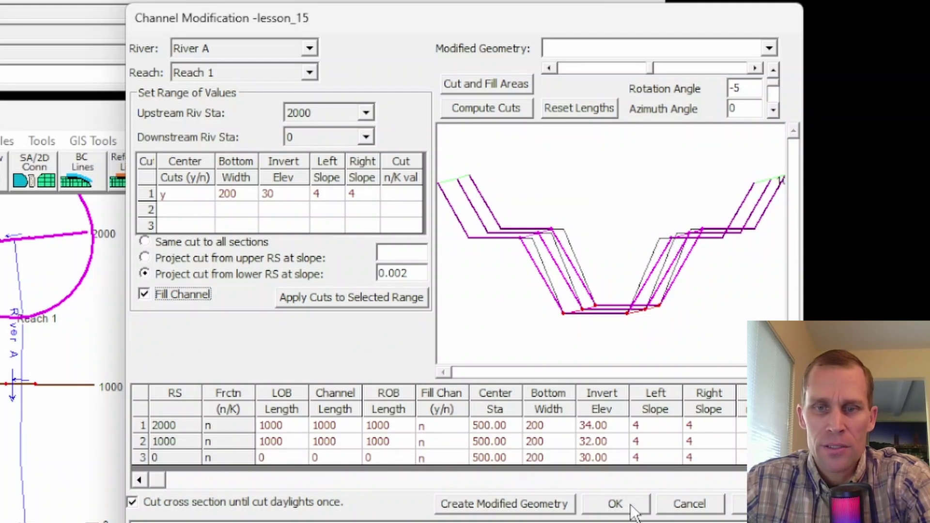
left_click(687, 504)
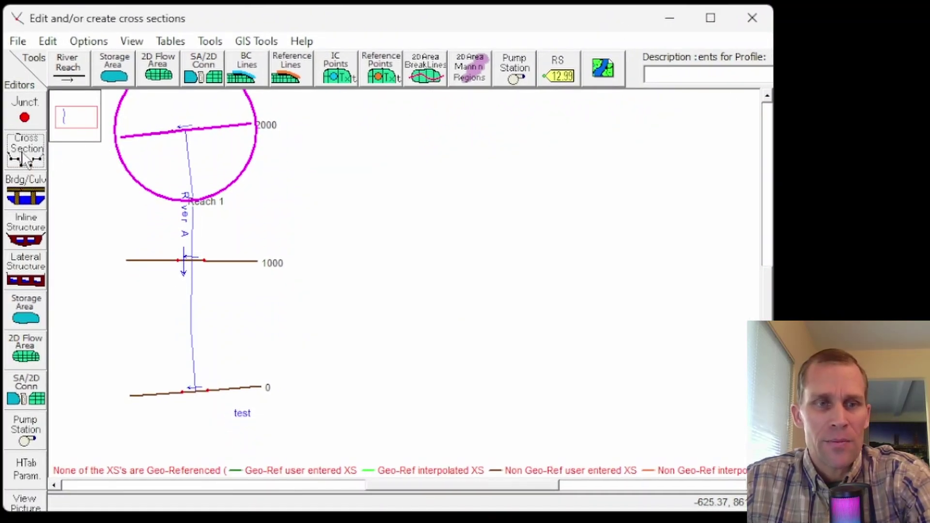
- In the cross section editor, set station 2000's bank stations to 300 and 700
left_click(37, 157)
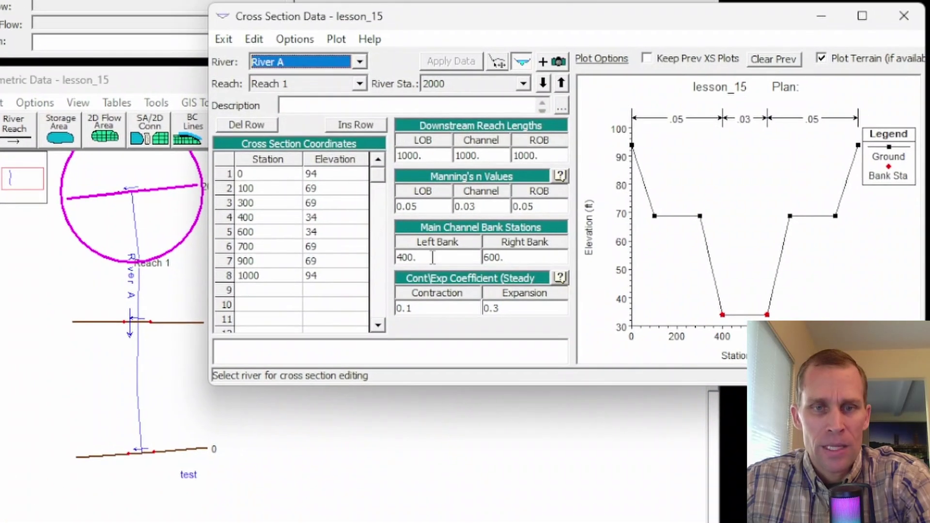
left_click_drag(471, 212, 452, 211)
double_click(409, 256)
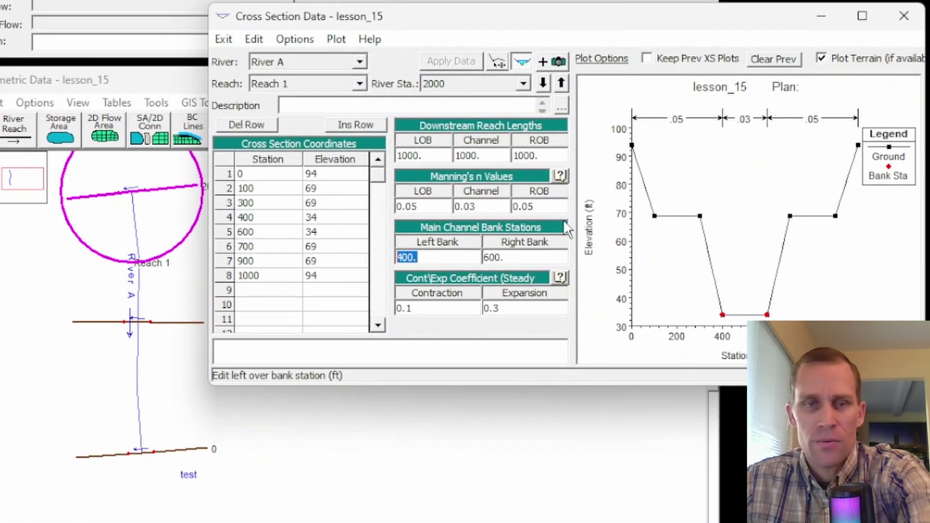
type("300")
double_click(536, 256)
type("700")
left_click(454, 62)
- Set station 0's right bank station to 700, then step to station 1000 and close the editor
left_click(543, 84)
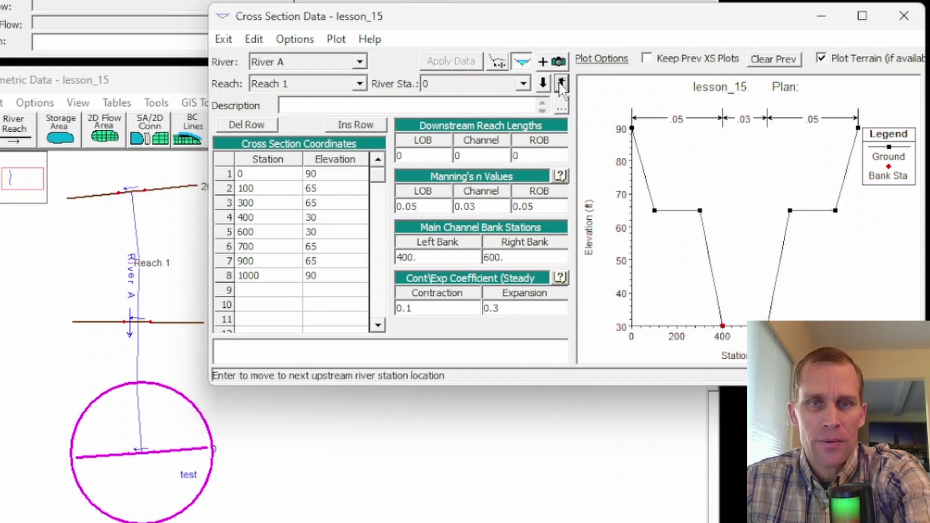
double_click(514, 258)
type("700")
left_click(447, 62)
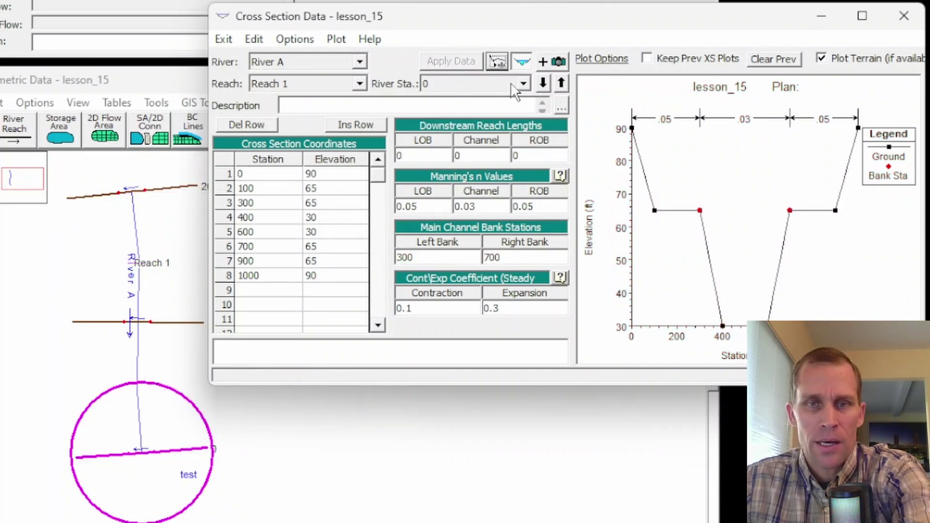
left_click(561, 85)
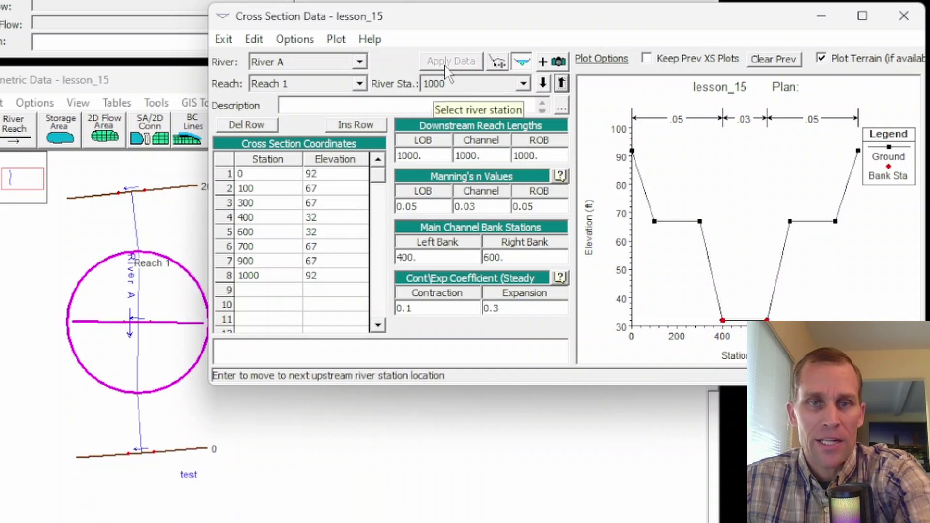
left_click(903, 16)
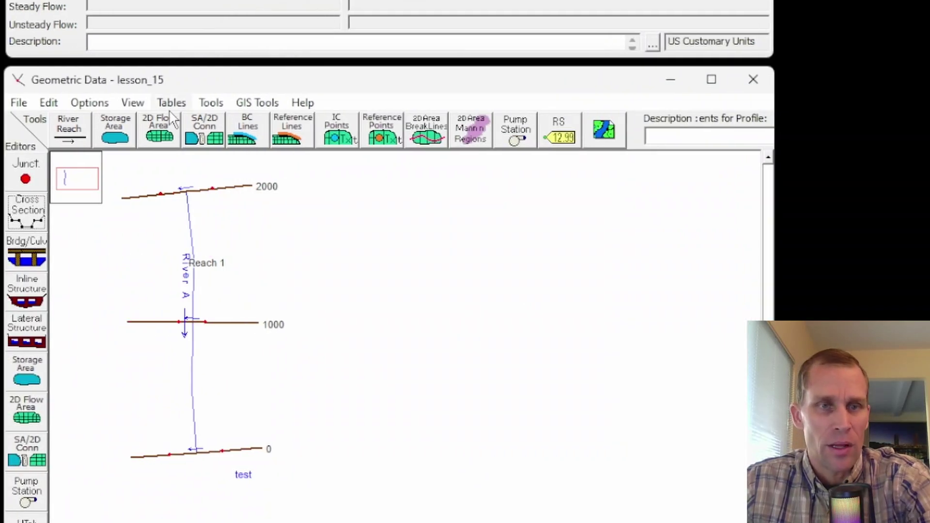
- In the Bank Stations Table, set RS 1000's banks to 300 and 700 and confirm
left_click(172, 103)
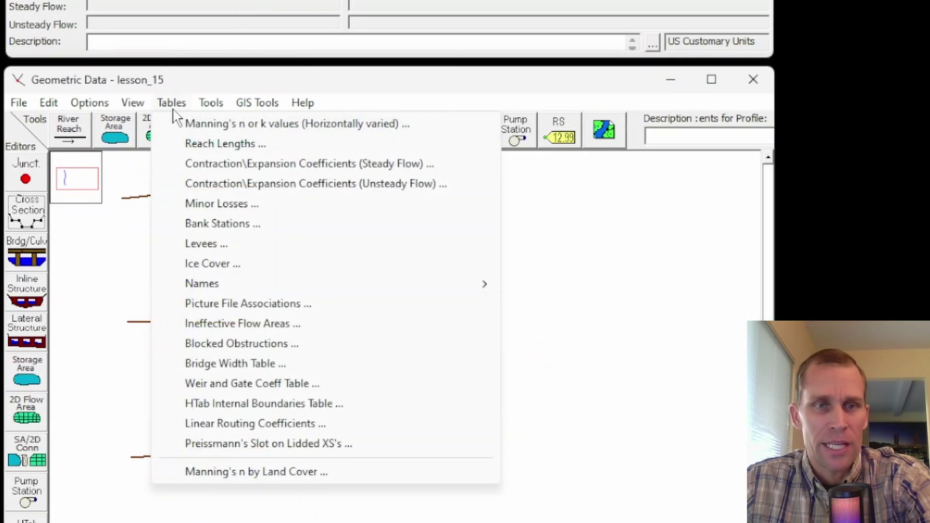
left_click(231, 224)
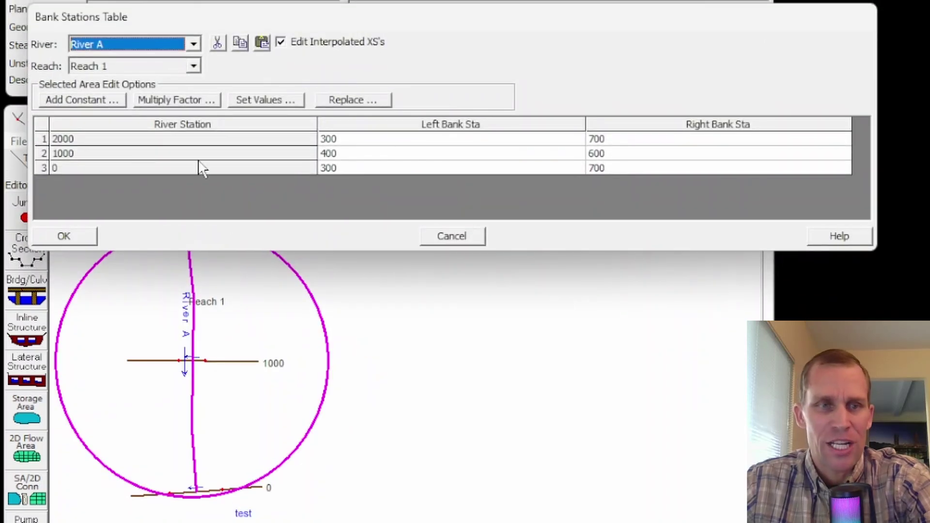
left_click(384, 156)
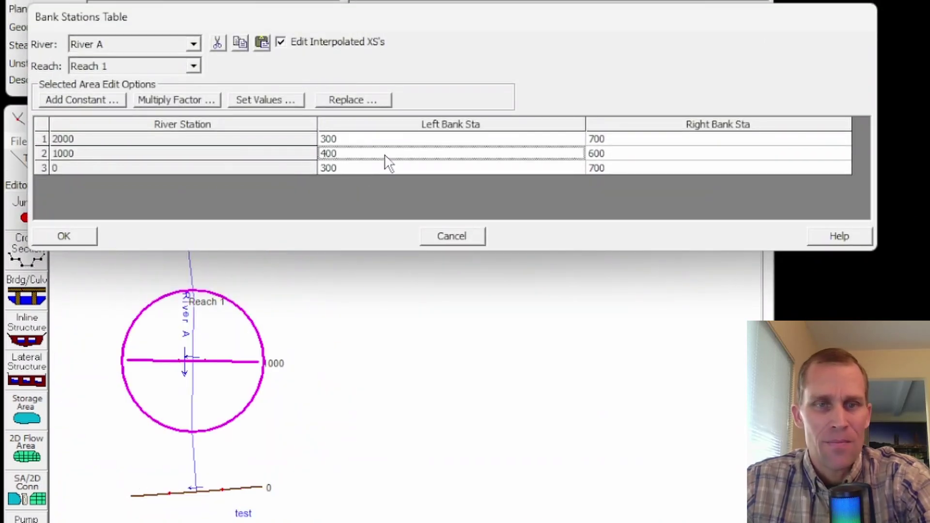
type("3")
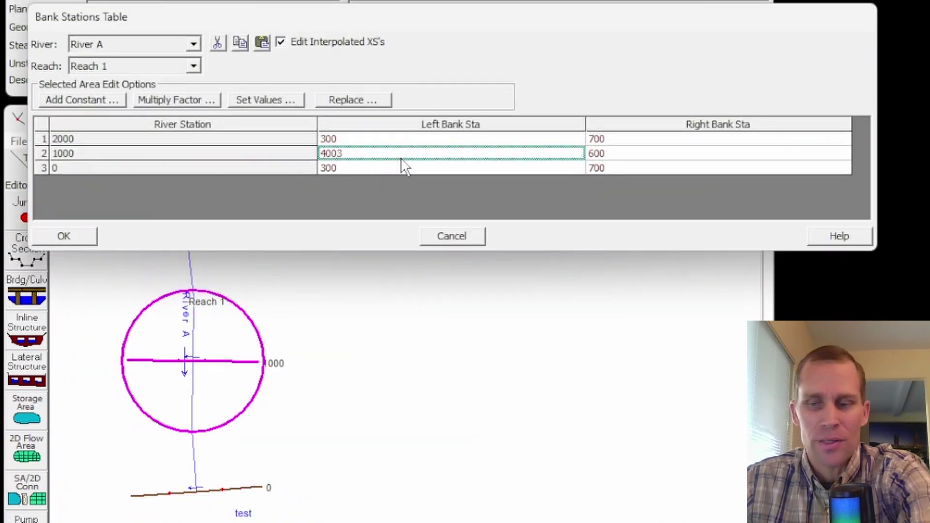
key("BackSpace")
key("BackSpace")
key("BackSpace")
type("300")
left_click(610, 155)
key("BackSpace")
key("BackSpace")
key("BackSpace")
type("700")
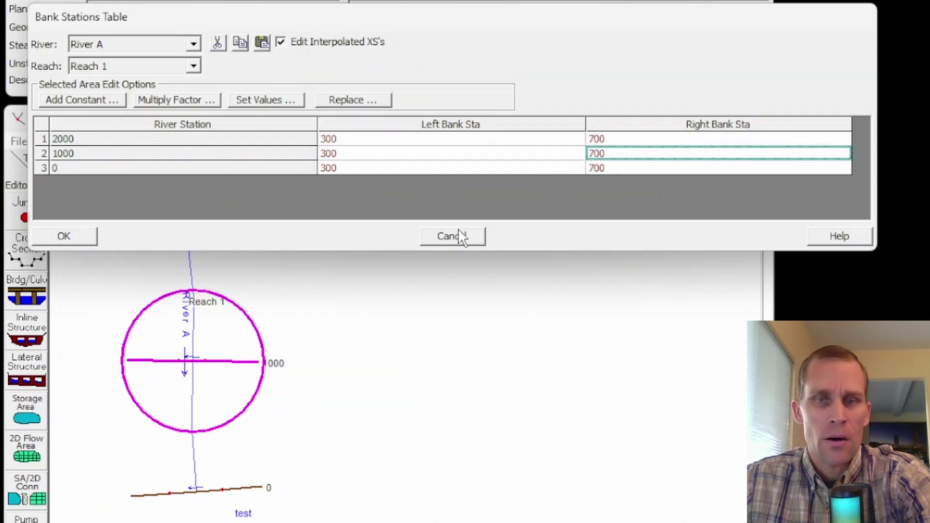
left_click(72, 238)
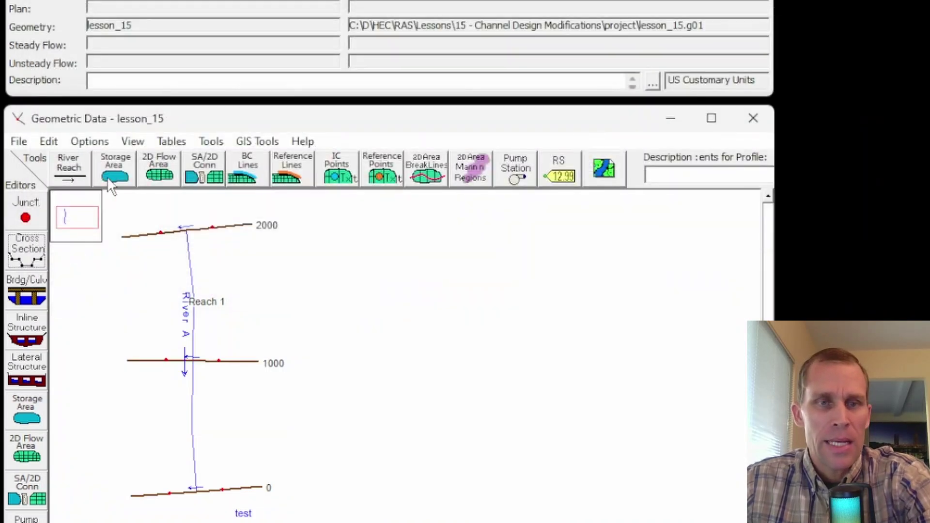
- Open Channel Modification, set the range 2000 to 0, and mark a center cut
left_click(209, 142)
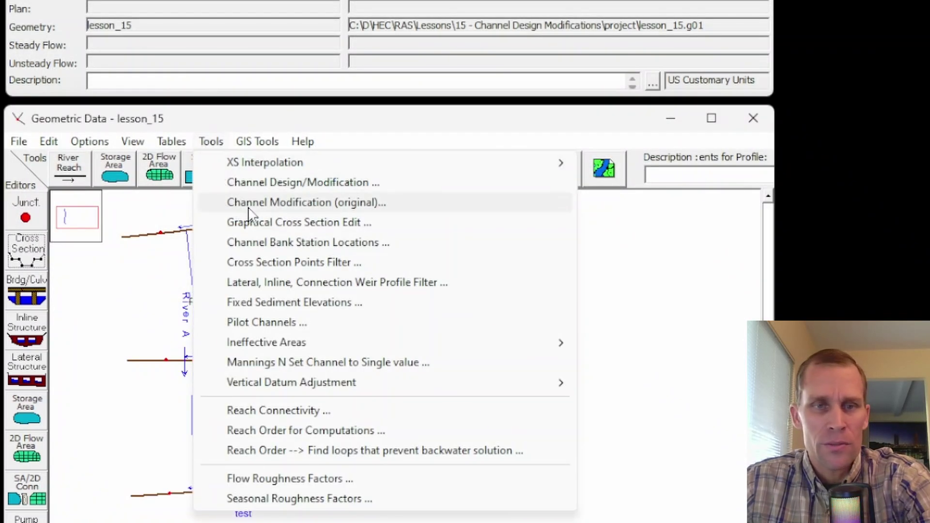
left_click(270, 203)
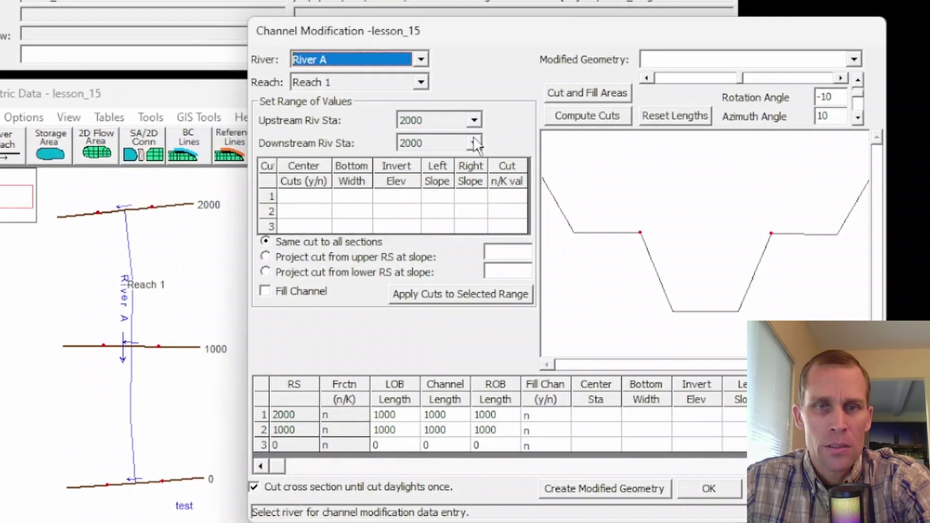
left_click(503, 138)
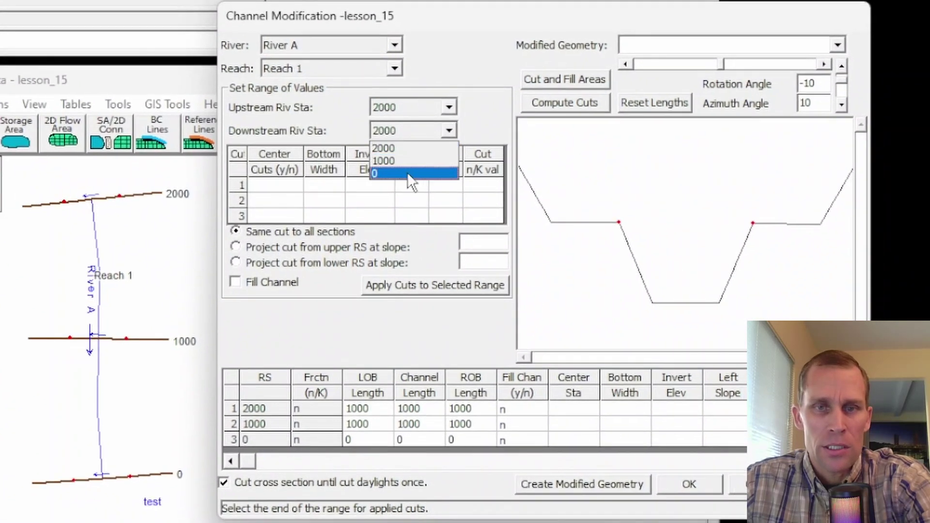
left_click(408, 173)
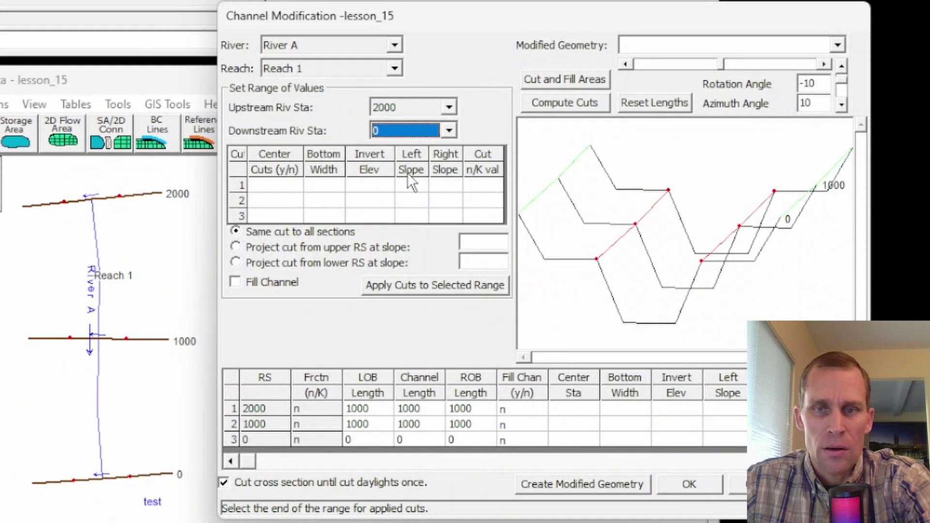
left_click(295, 188)
type("y")
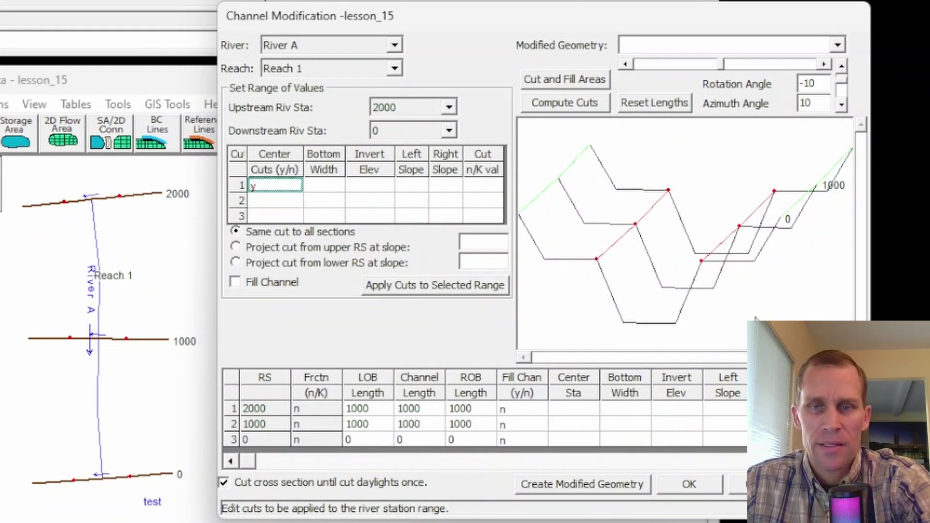
- Enter invert 30 and 4:1 slopes, project from the lower RS at .002, with Fill Channel on
left_click(325, 186)
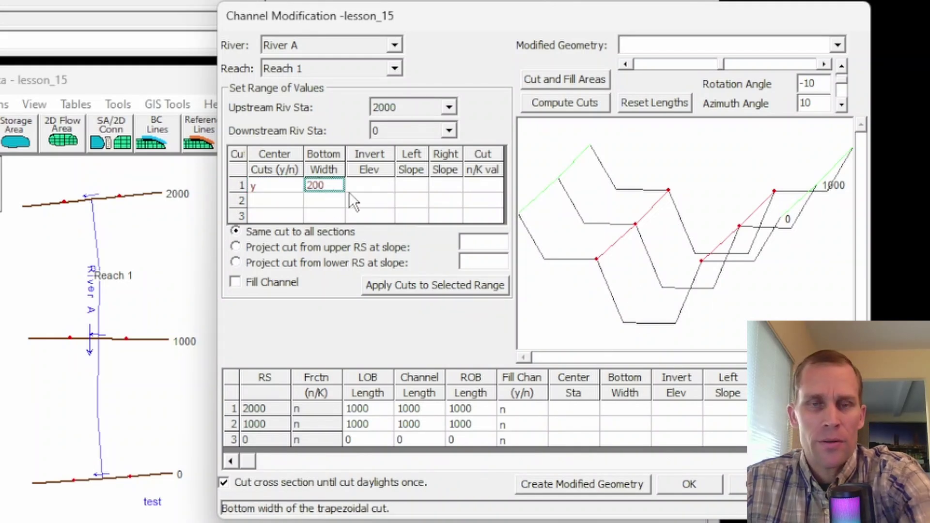
left_click(376, 186)
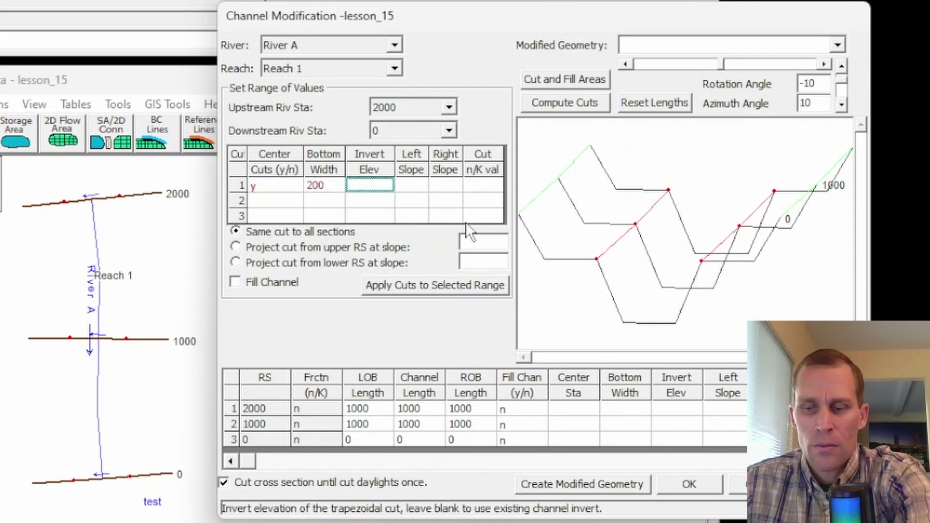
type("30")
left_click(415, 185)
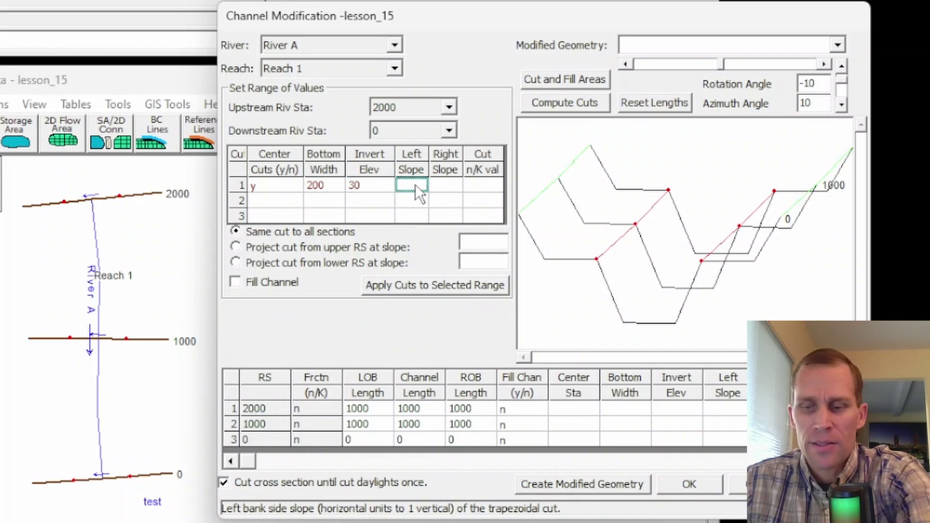
type("4")
left_click(450, 187)
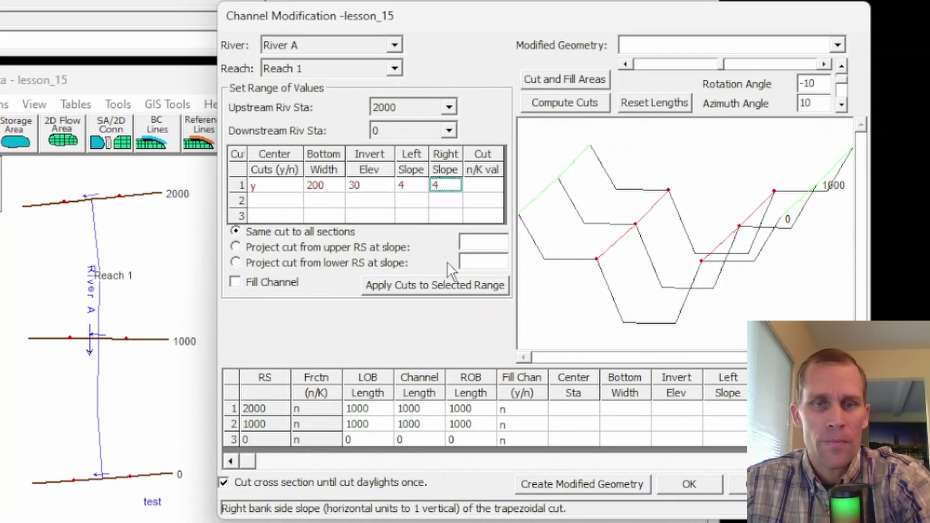
left_click(236, 263)
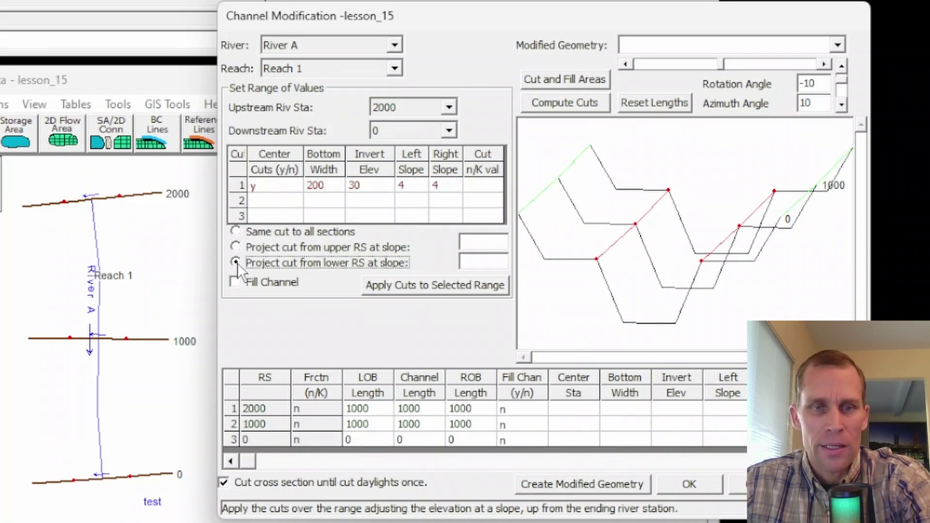
left_click(473, 260)
type(".002")
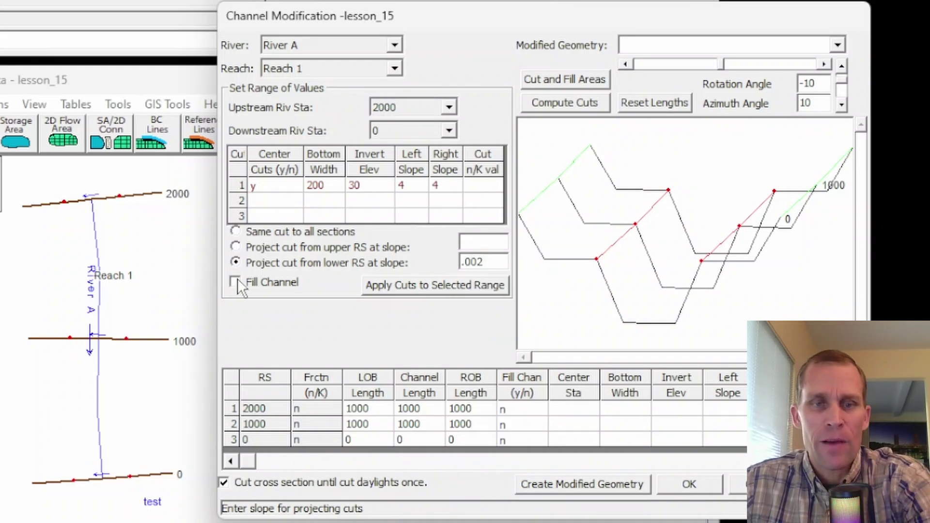
left_click(236, 283)
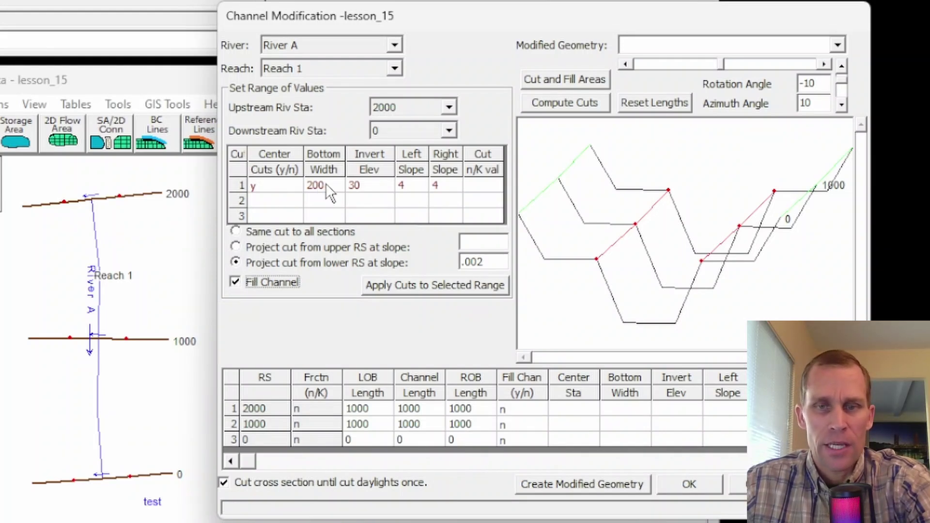
- Change the invert to 35 and projection slope to 0.01, then apply the cut
left_click(368, 186)
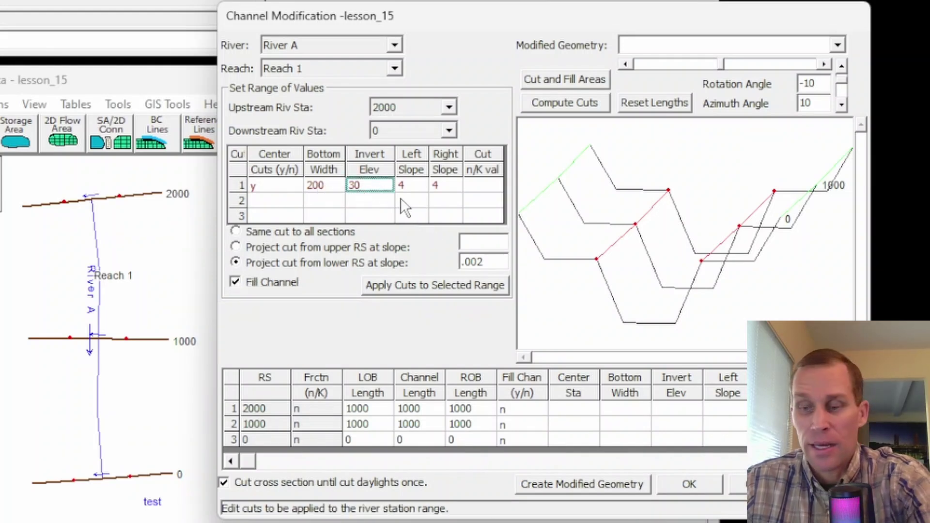
type("35")
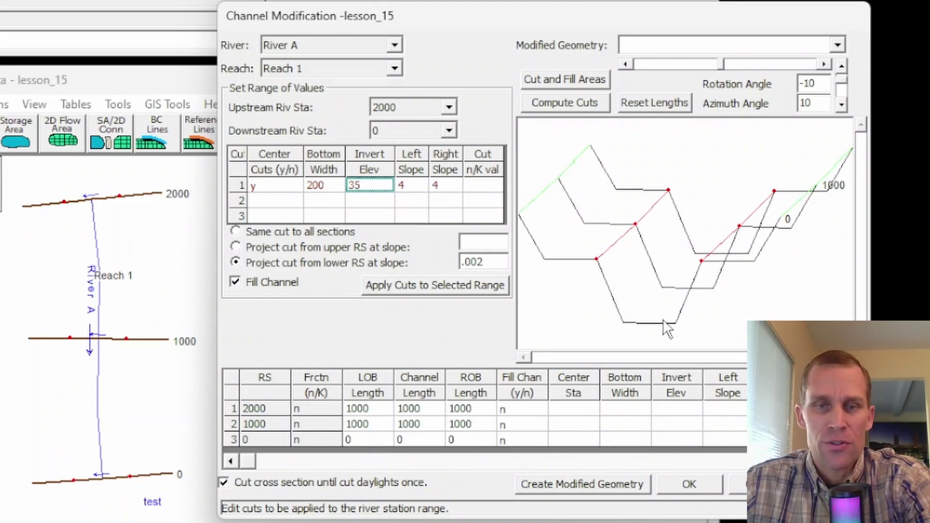
left_click(497, 262)
key("BackSpace")
key("BackSpace")
type("1")
left_click(417, 284)
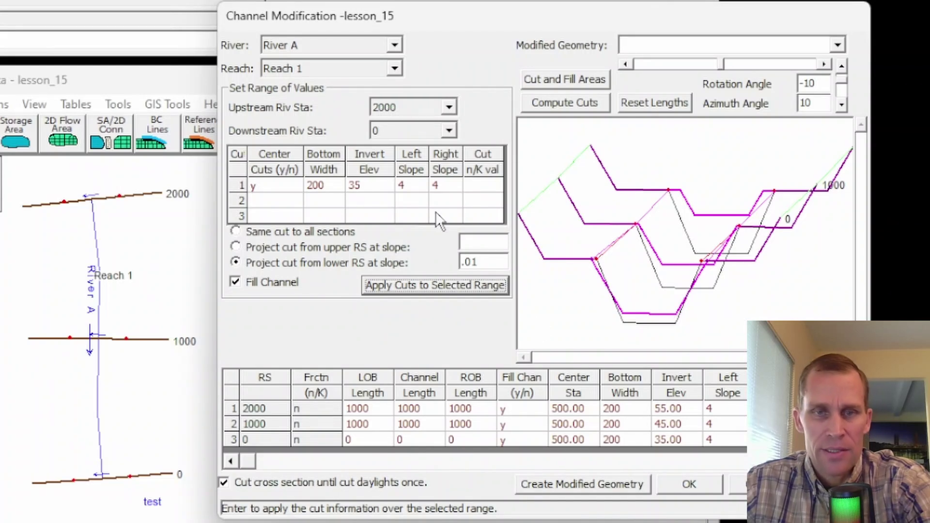
- Raise the invert to 45, reapply, and tilt the cross-section plot to inspect
left_click(369, 181)
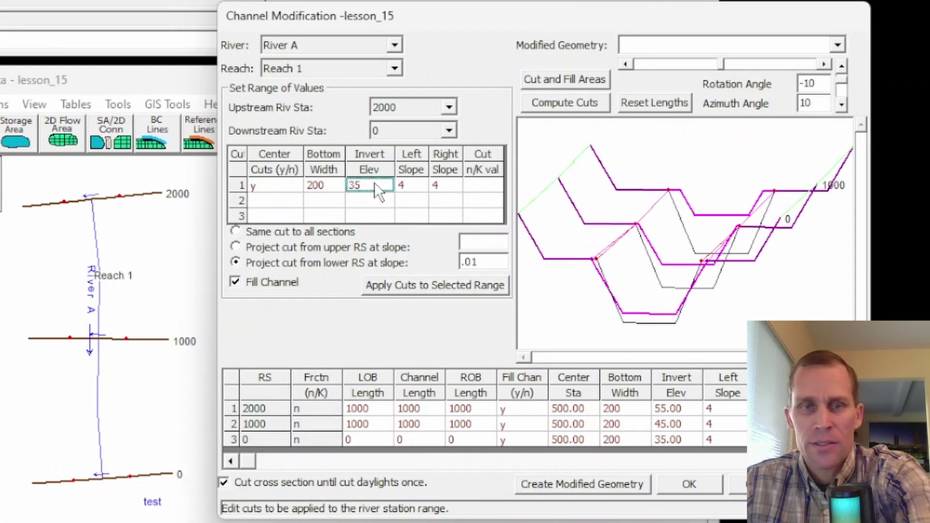
key("BackSpace")
type("45")
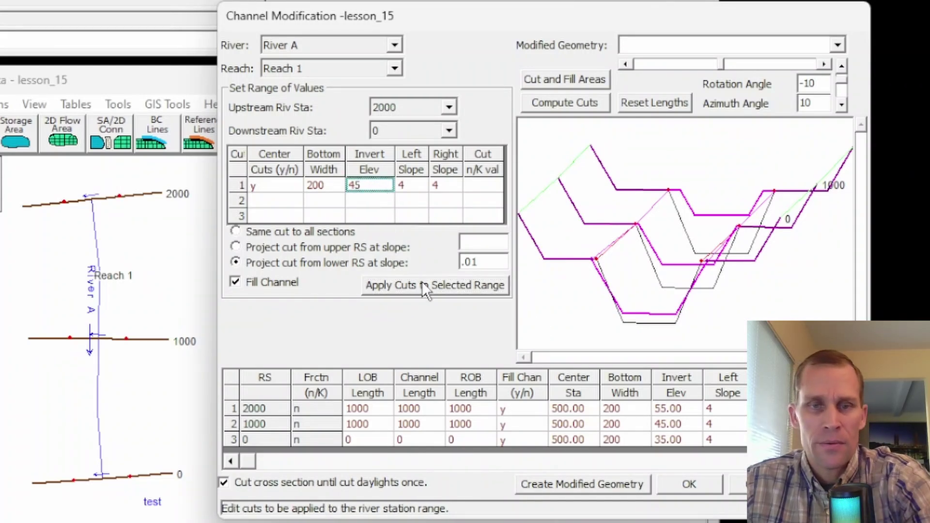
left_click(426, 283)
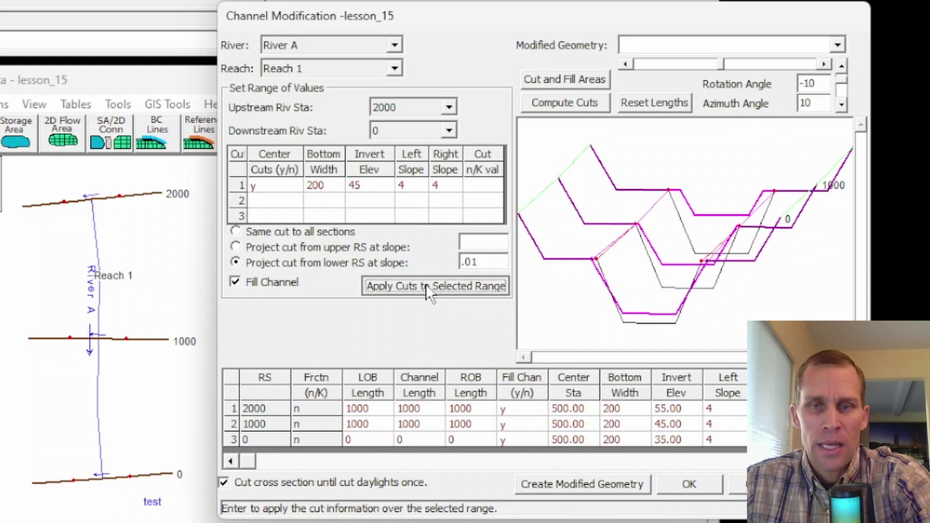
left_click(841, 105)
left_click(842, 105)
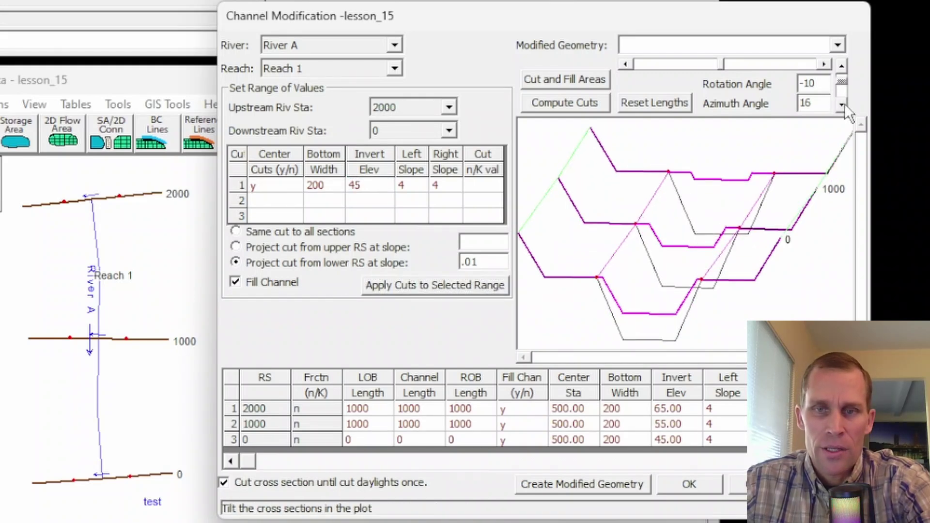
left_click(841, 71)
left_click(840, 71)
left_click(840, 71)
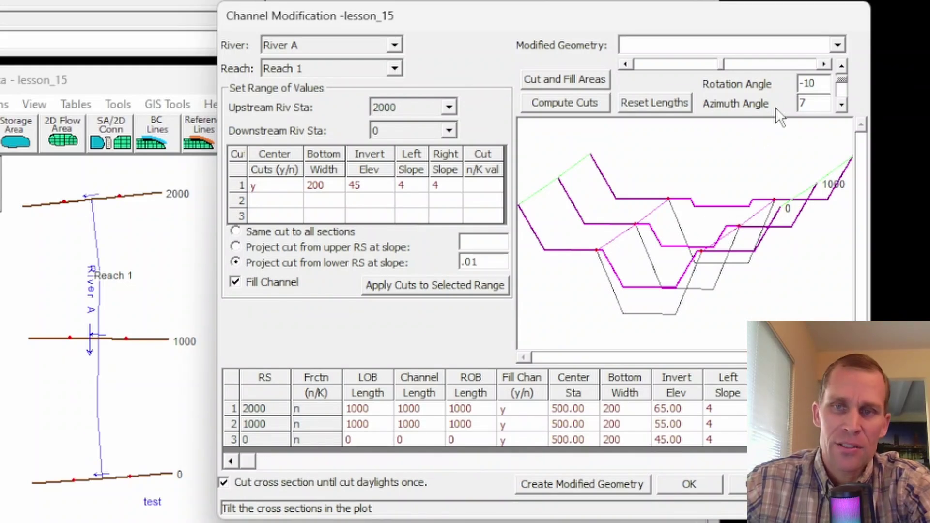
left_click(484, 259)
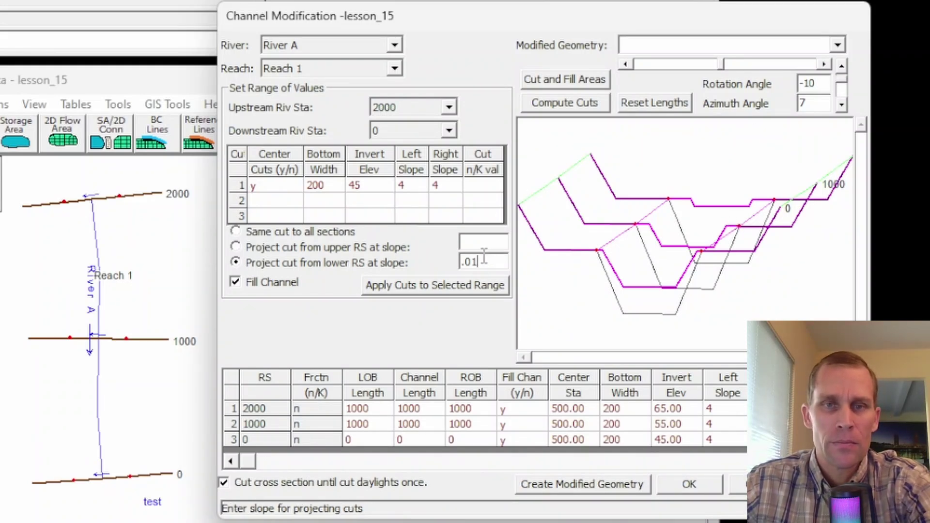
- Compute cuts and review fill areas 9636, 7524, 4900 sq ft totalling 547852 cu yd
left_click(552, 106)
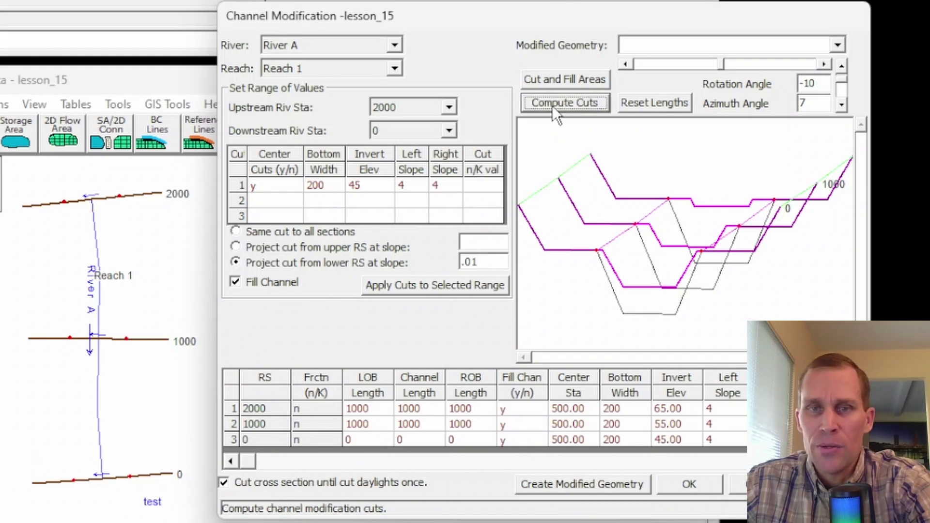
left_click(542, 85)
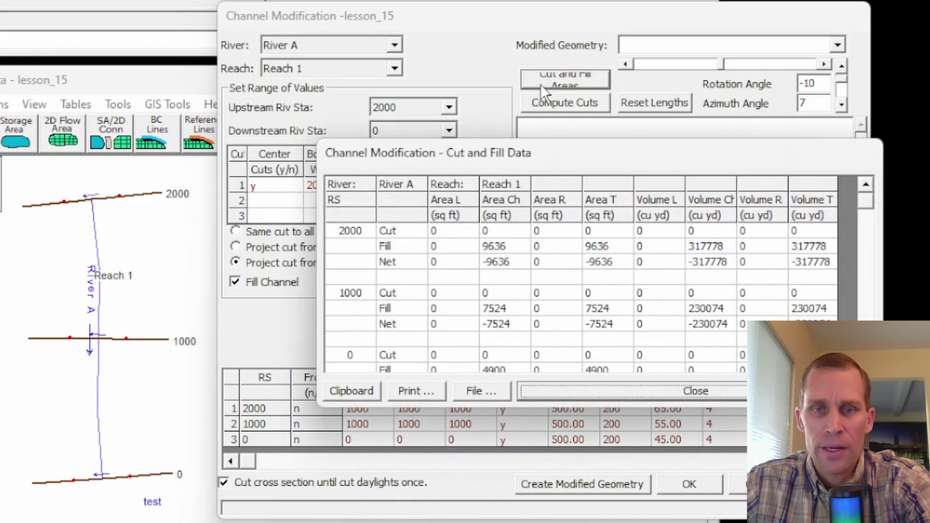
left_click_drag(696, 161, 601, 19)
left_click(594, 112)
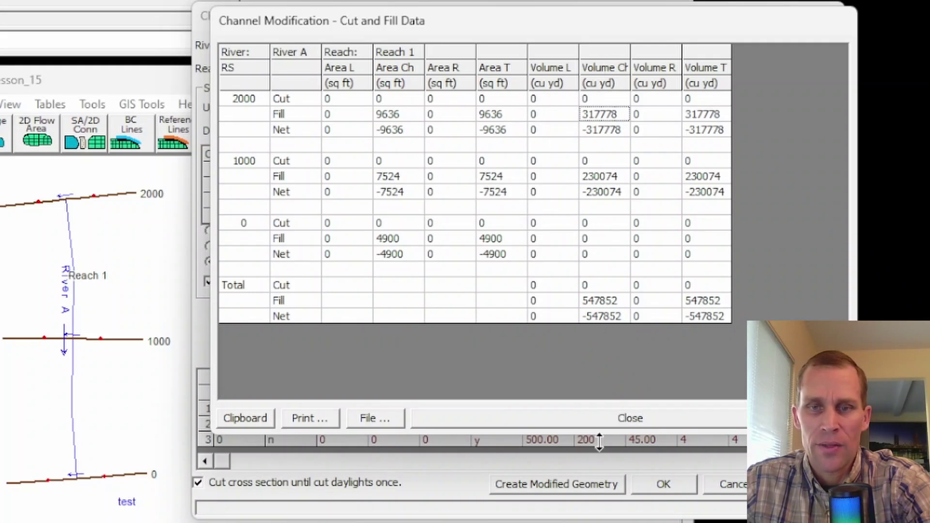
- Reset the cut invert to 35 with 6:1 side slopes, apply it to stations 2000–0, and recompute
left_click(618, 414)
left_click(349, 182)
type("35")
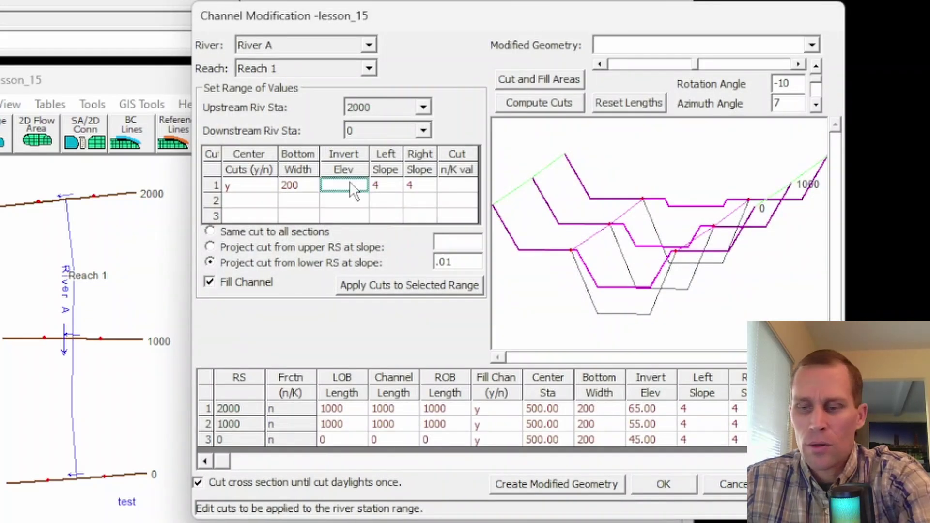
left_click(384, 184)
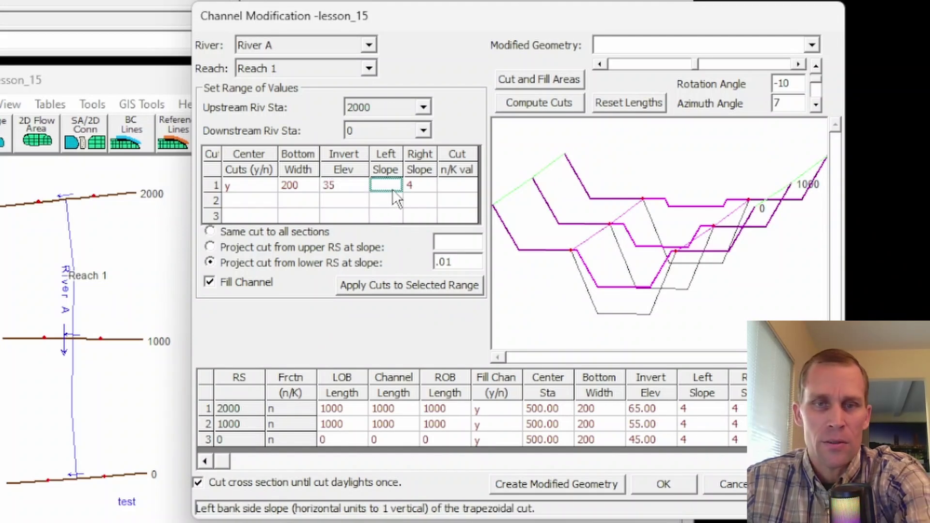
left_click(415, 188)
type("6")
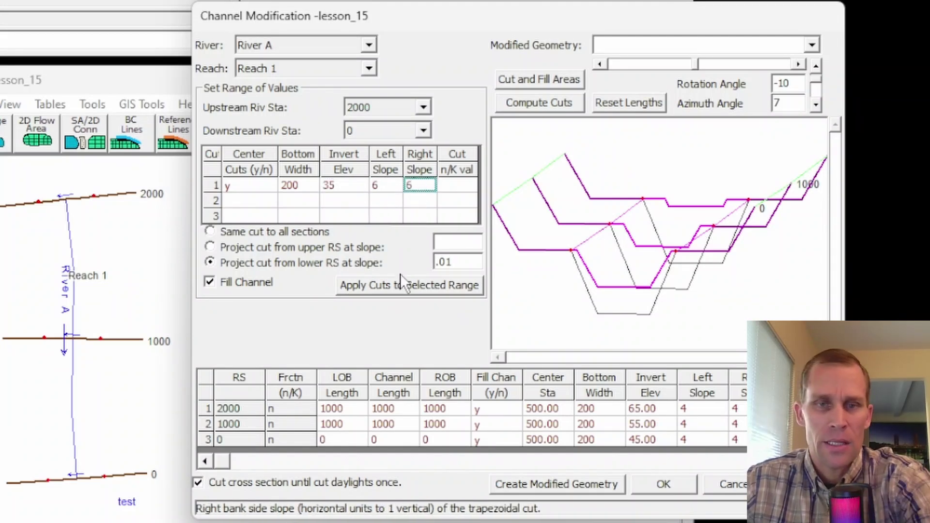
left_click(400, 287)
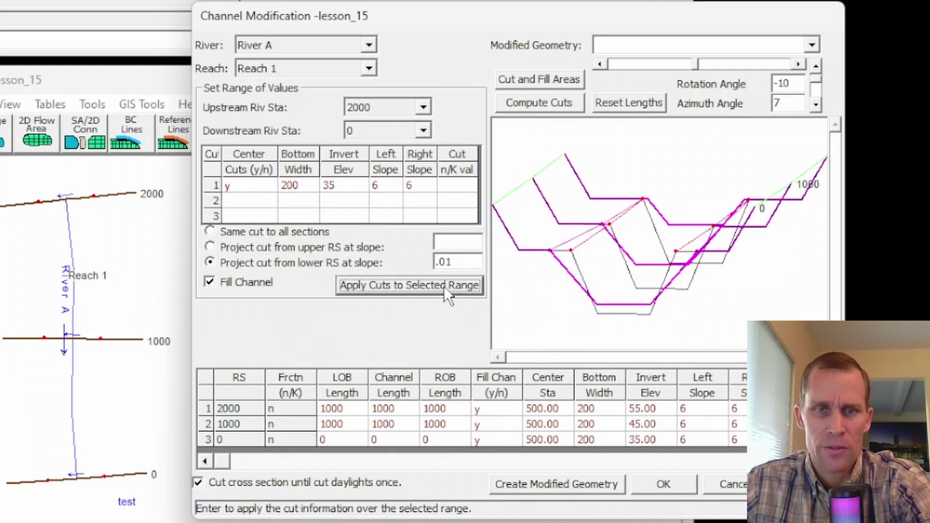
left_click(531, 103)
left_click(525, 78)
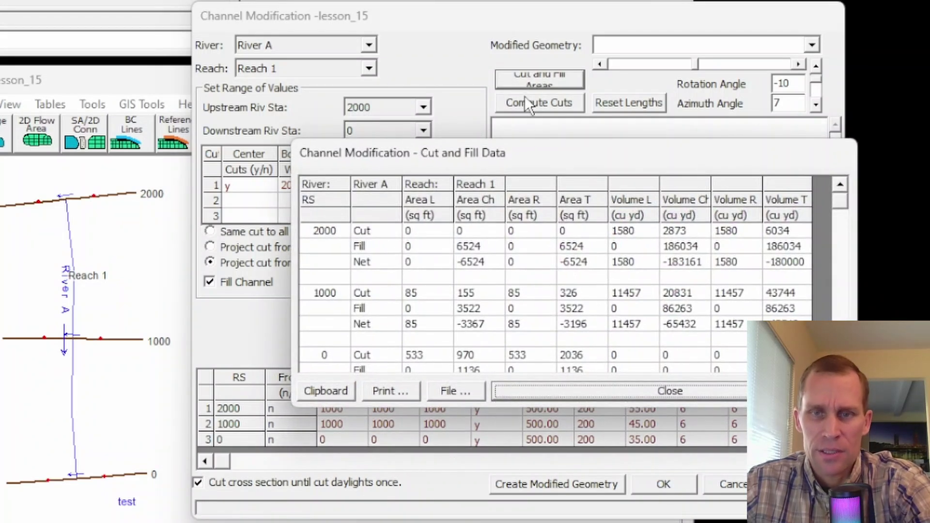
left_click_drag(617, 167, 431, 50)
left_click_drag(682, 303, 741, 433)
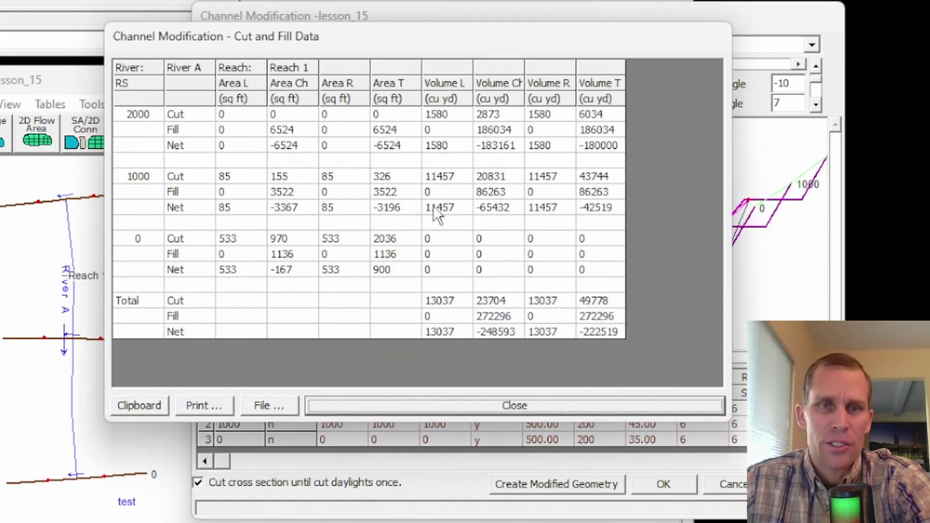
left_click_drag(225, 43, 252, 38)
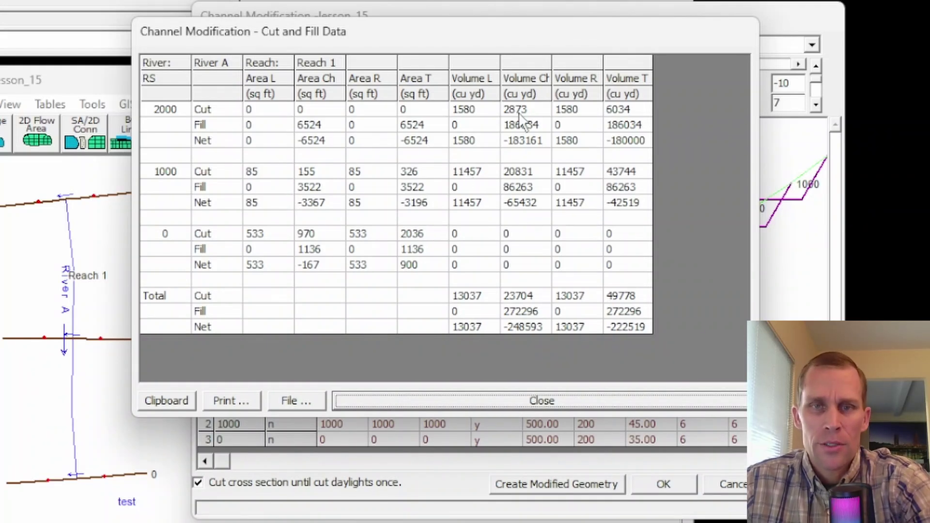
left_click(531, 127)
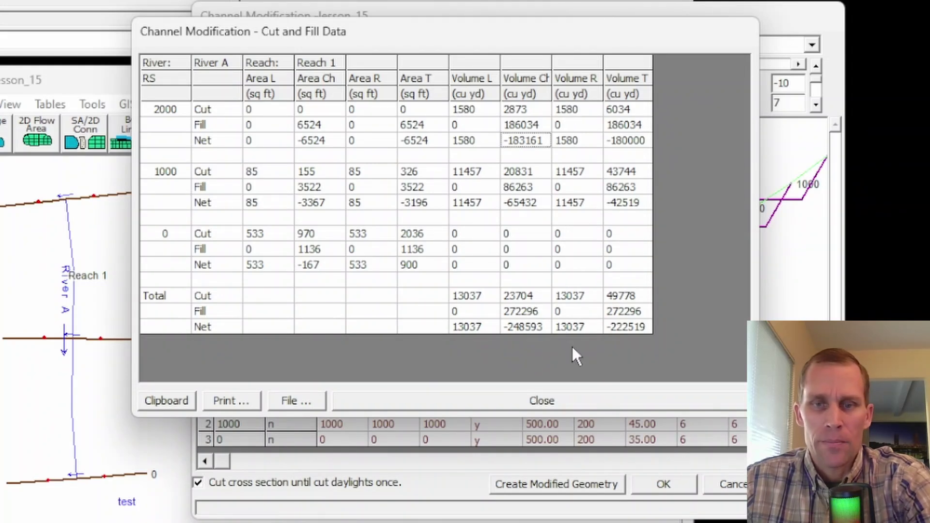
left_click(535, 400)
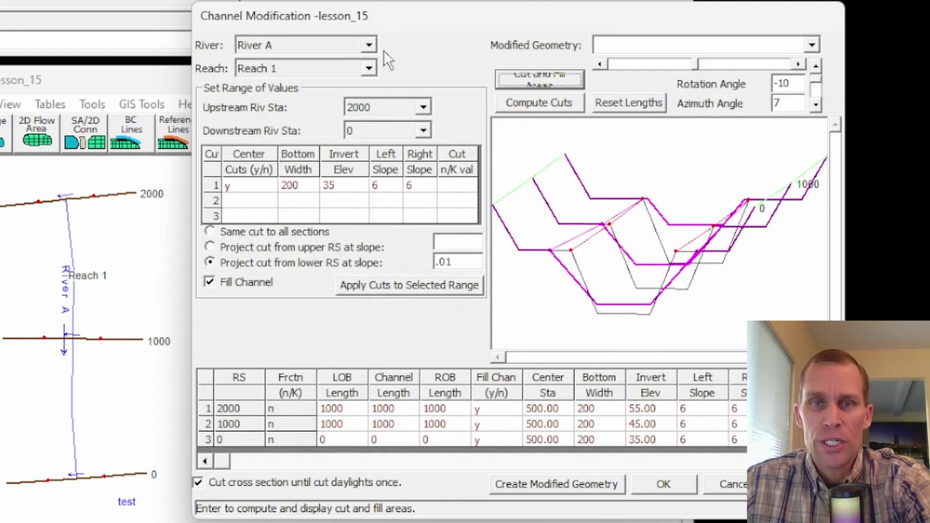
- Create the modified geometry named lesson_15_mod1 and select its title in the Save Geometry Data As dialog
left_click(616, 47)
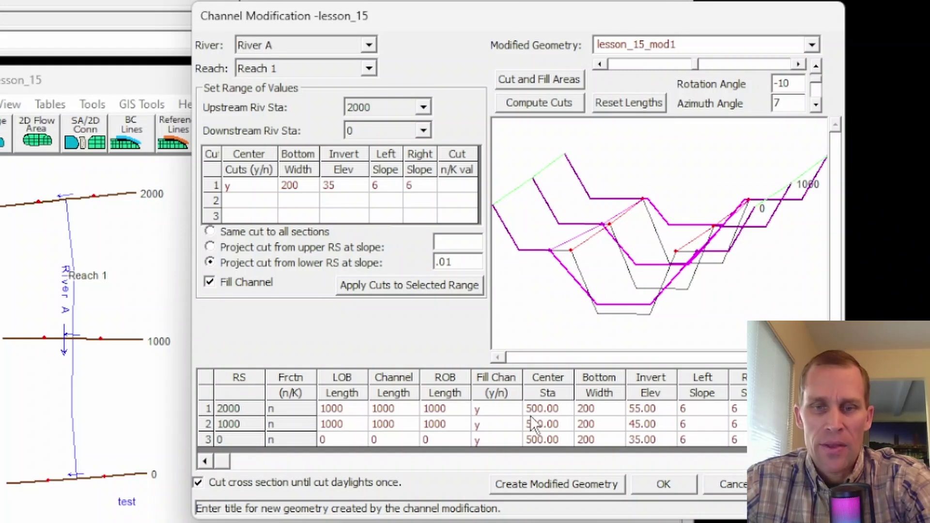
left_click(560, 486)
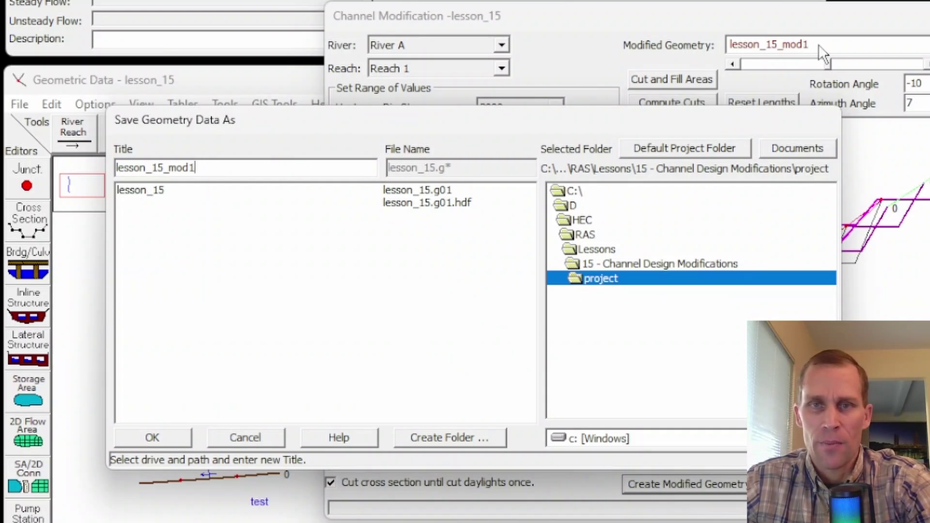
double_click(229, 171)
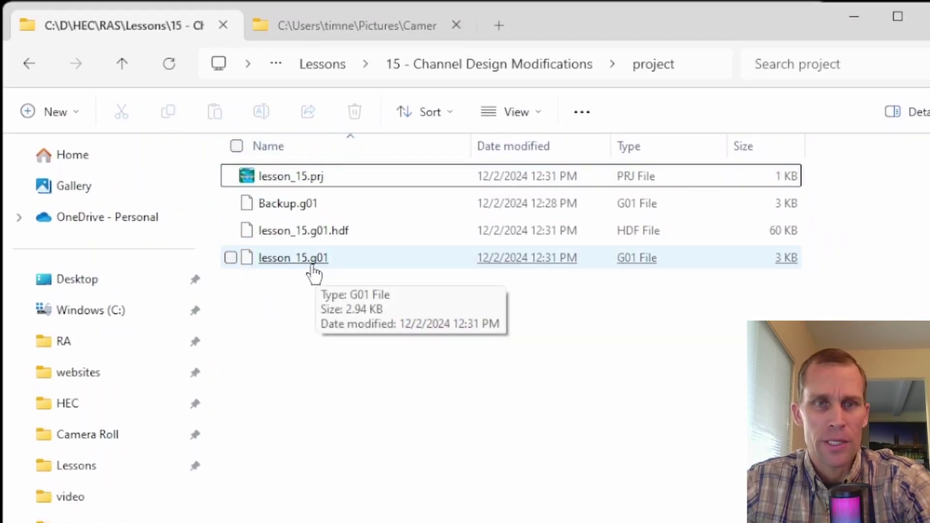
- Save the new geometry as lesson_15_mod1, then close Channel Modification, saving its changes
left_click(854, 16)
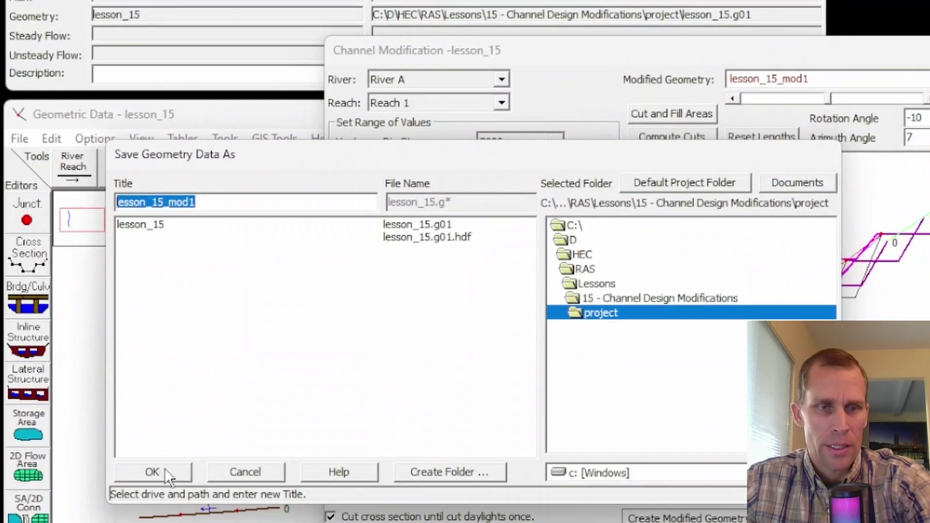
left_click(165, 469)
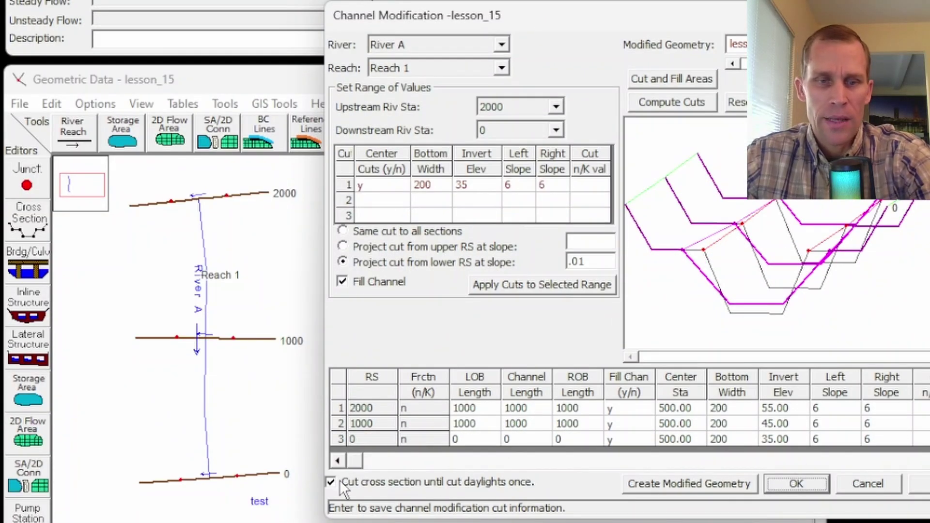
left_click(331, 483)
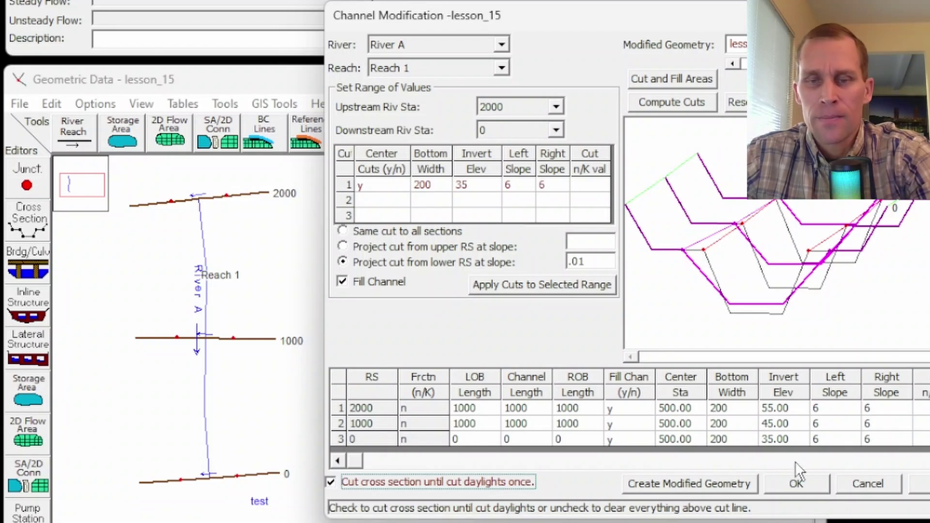
left_click(787, 486)
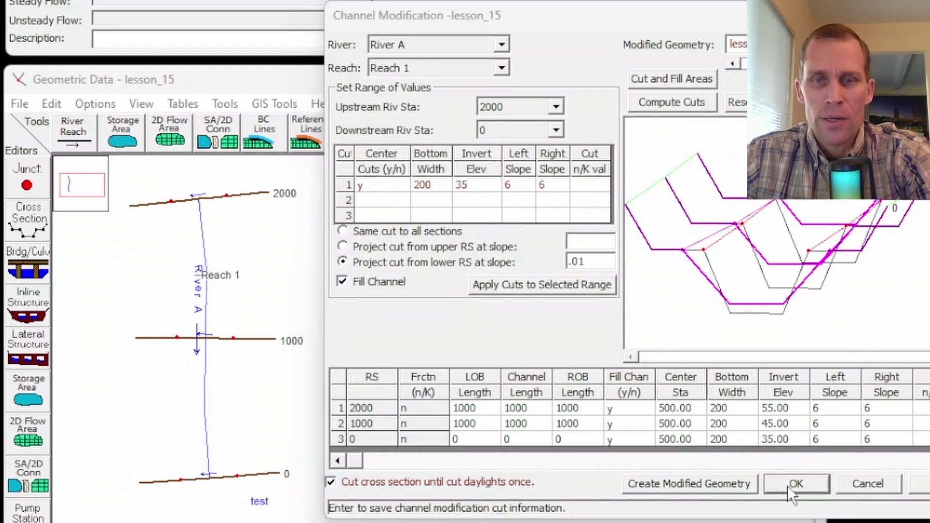
left_click(765, 325)
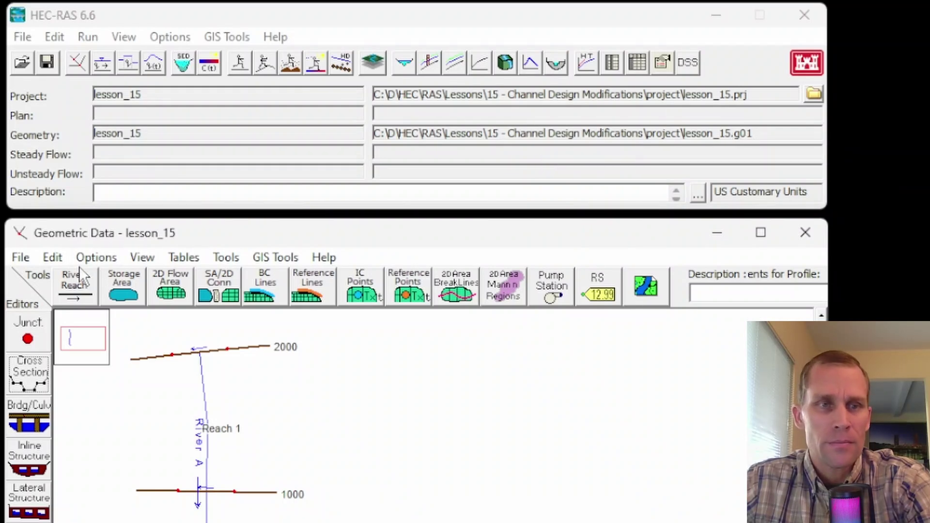
left_click(30, 383)
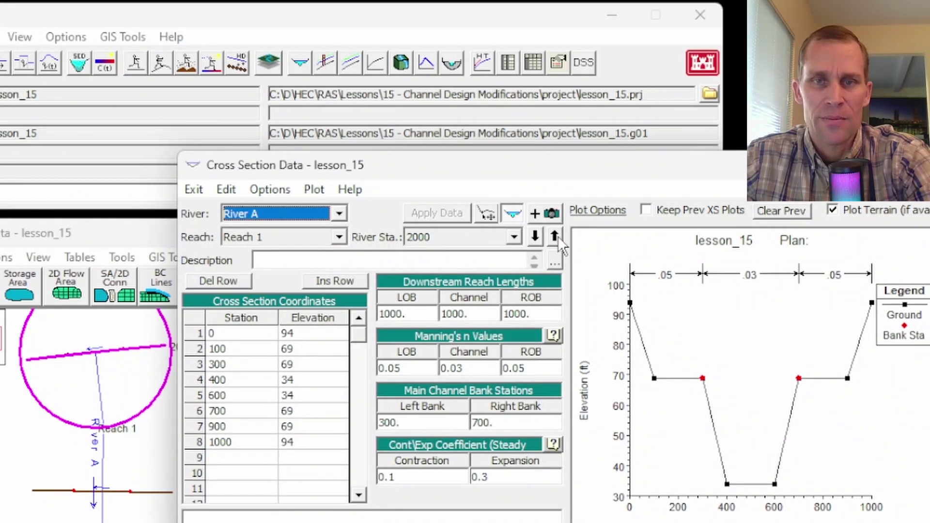
left_click(556, 236)
left_click(555, 236)
left_click(555, 237)
left_click(555, 237)
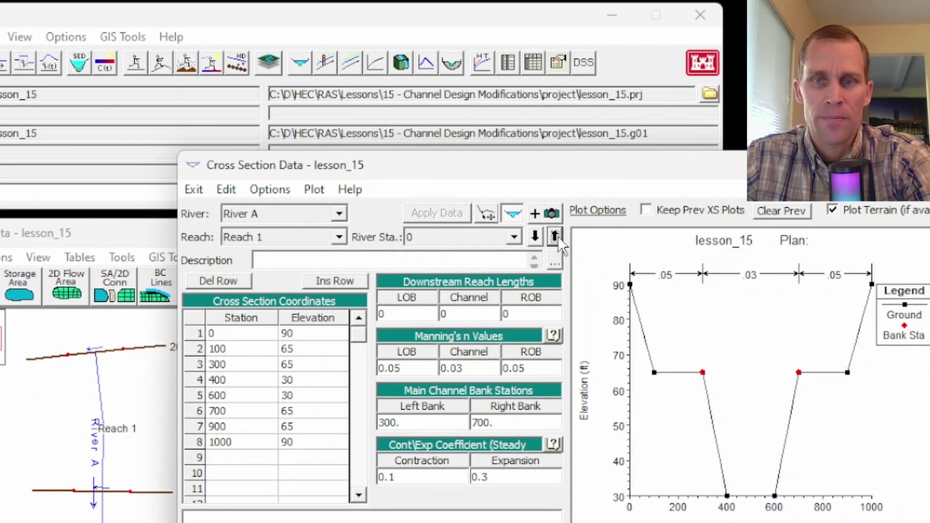
key("alt+F4")
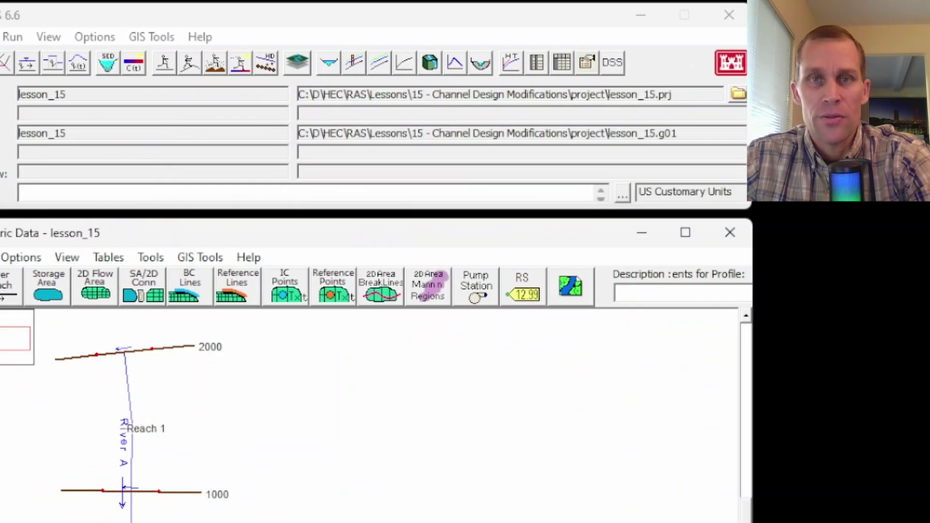
- Open the lesson_15_mod1 geometry (lesson_15.g02) and dismiss the load messages
left_click(18, 261)
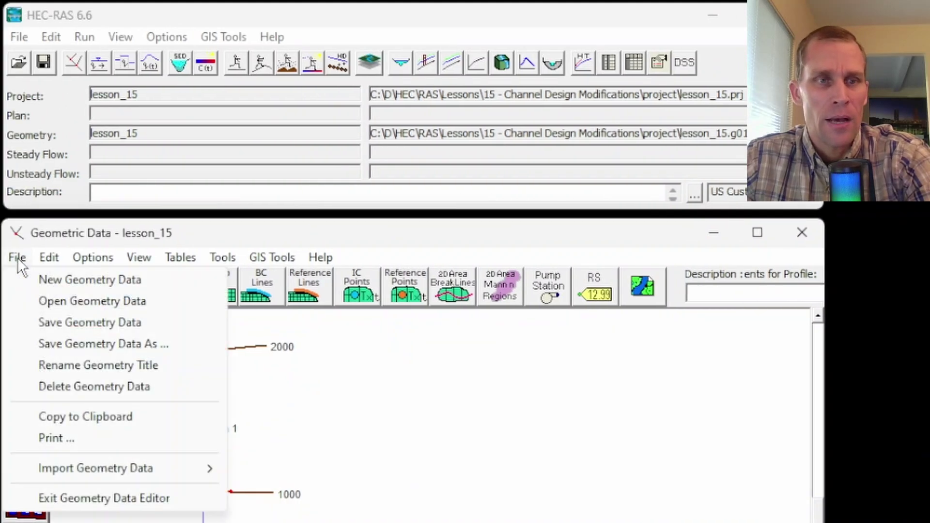
left_click(68, 300)
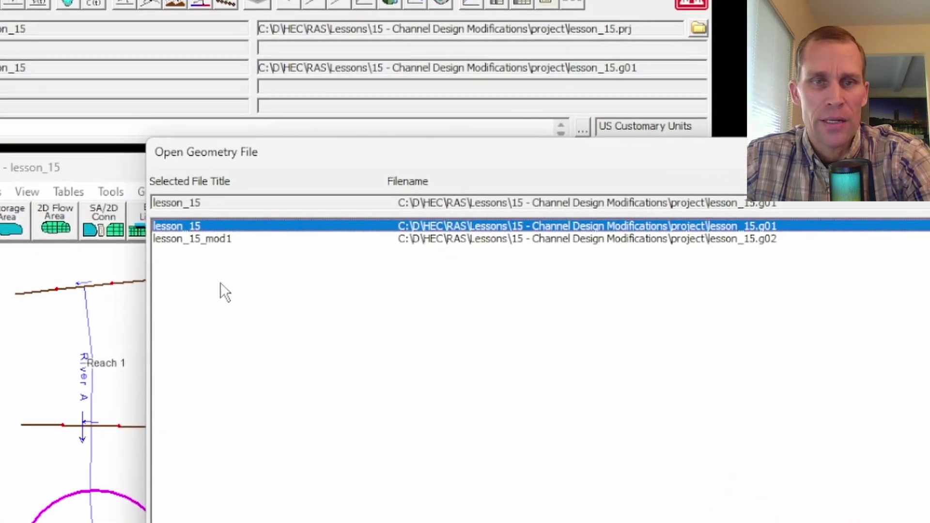
left_click(322, 305)
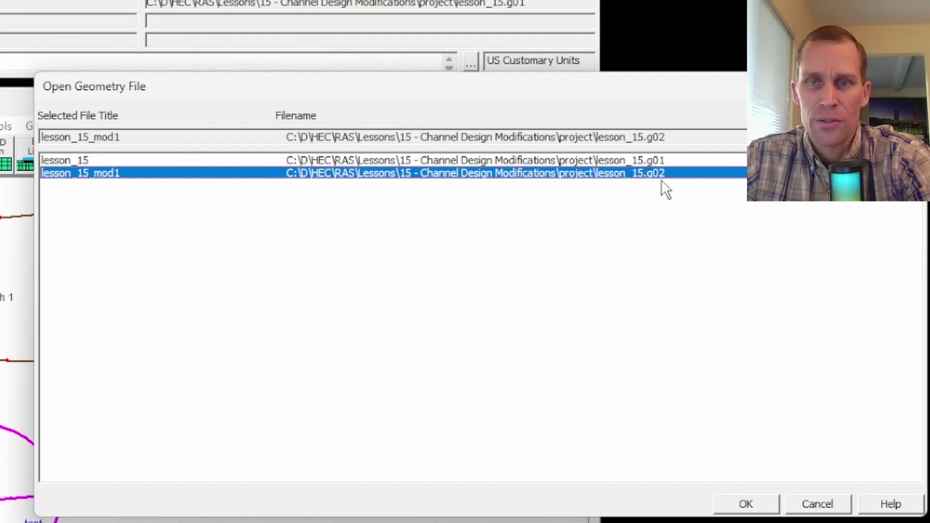
left_click(746, 505)
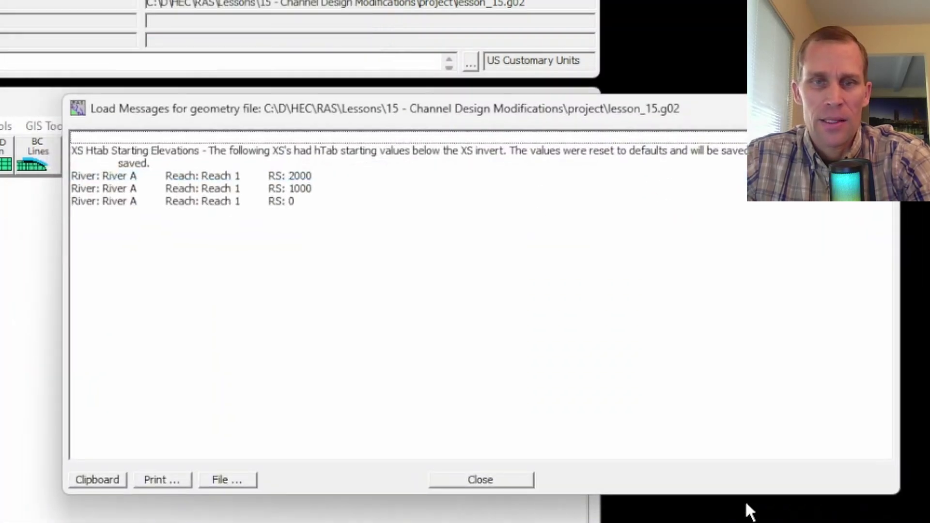
left_click(473, 481)
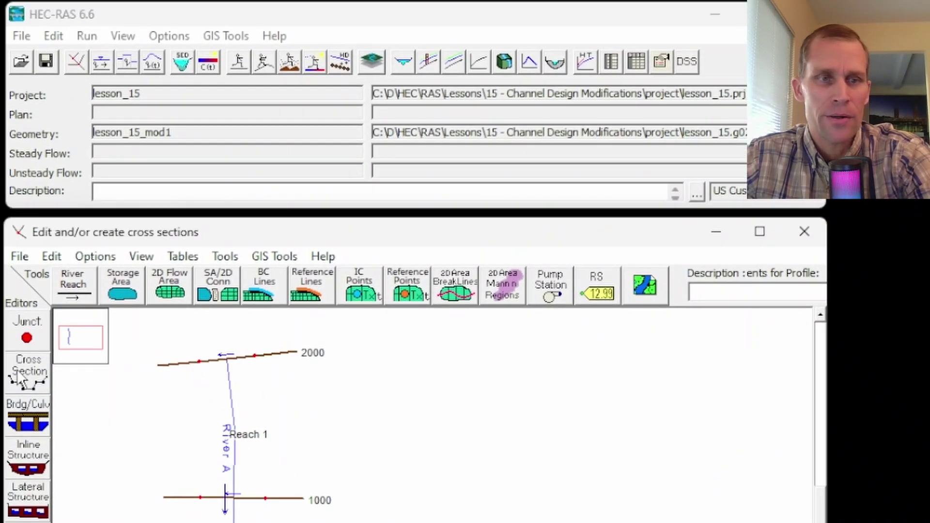
- Review the cross sections, checking the new 35 ft channel bottom and station 2000
left_click(2, 364)
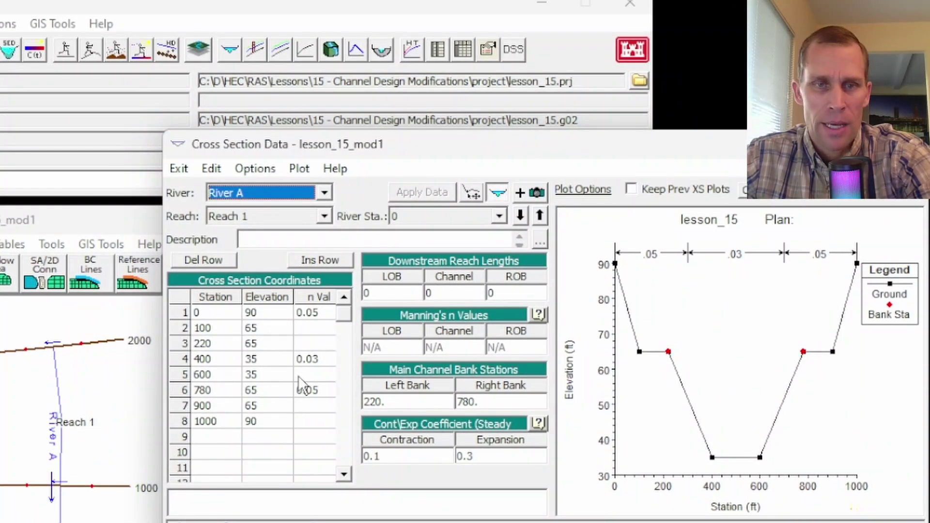
left_click(254, 361)
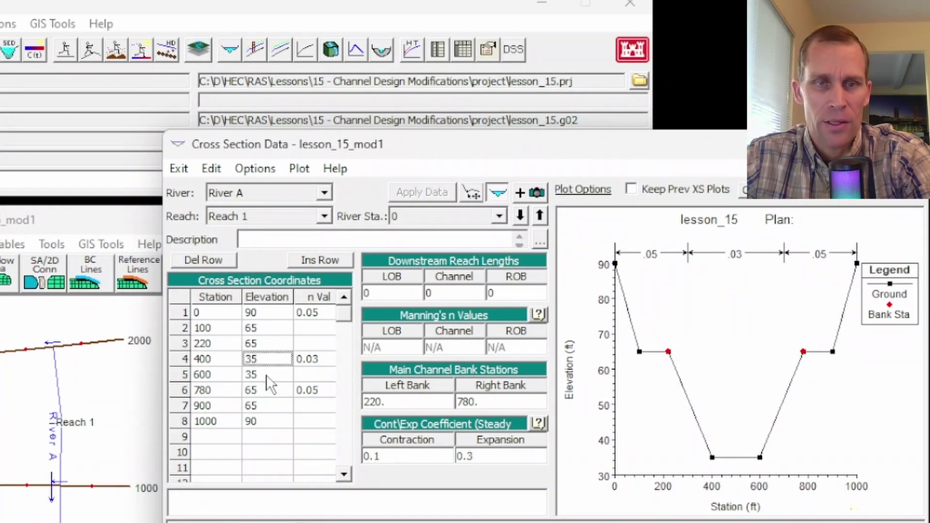
left_click(539, 215)
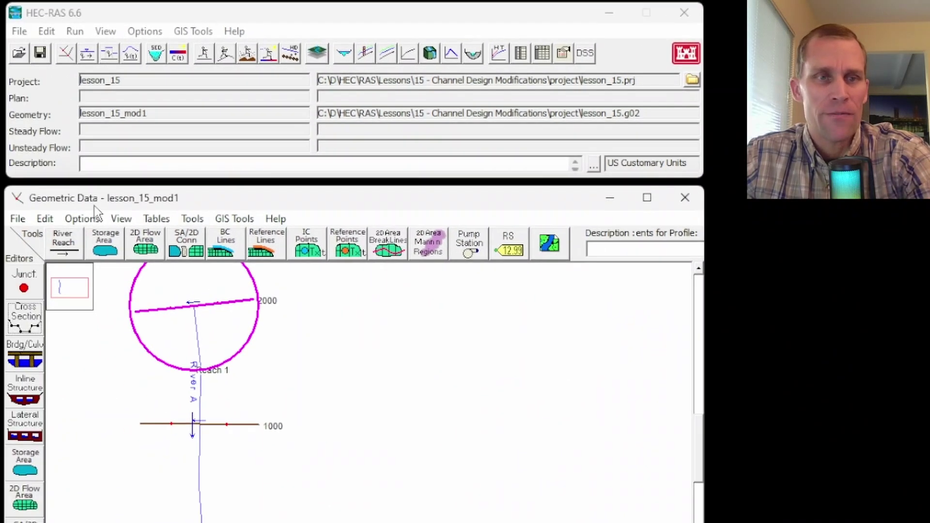
- Launch Tools > Channel Modification (original) from the lesson_15_mod1 Geometric Data window
left_click(191, 218)
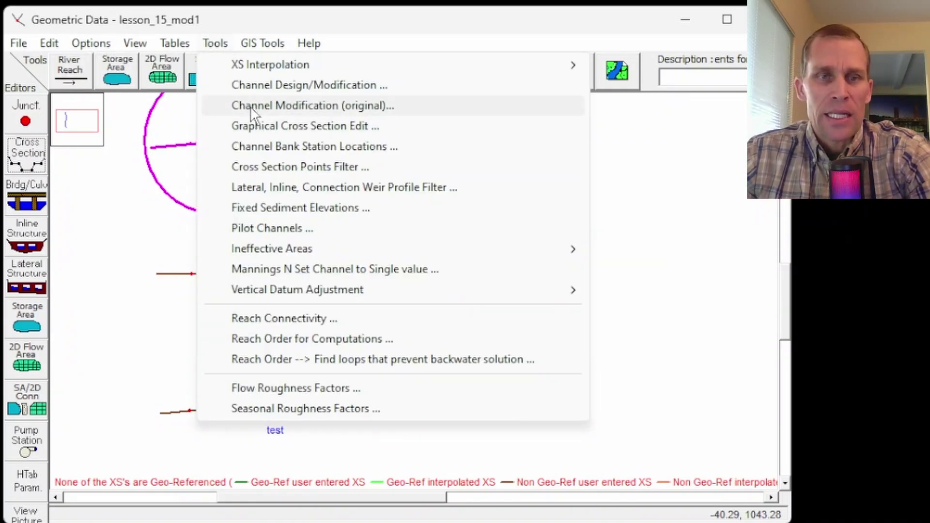
left_click(291, 107)
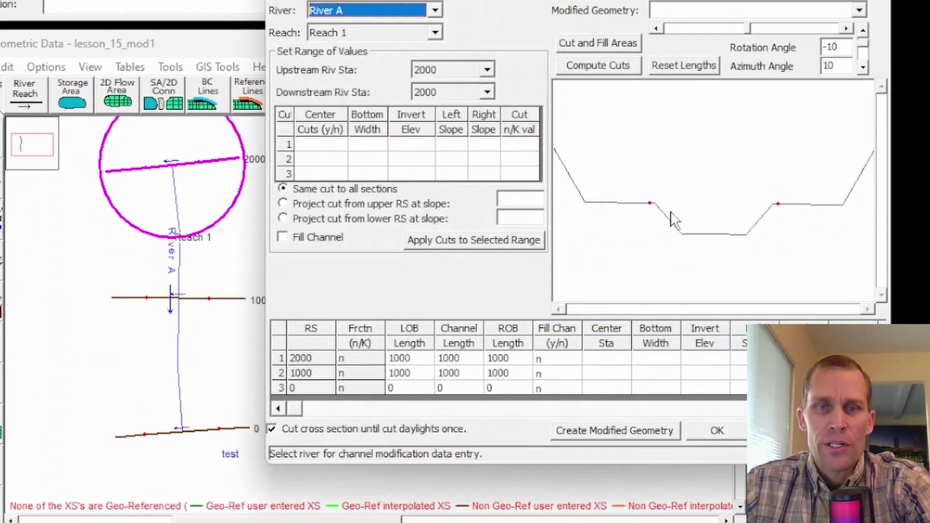